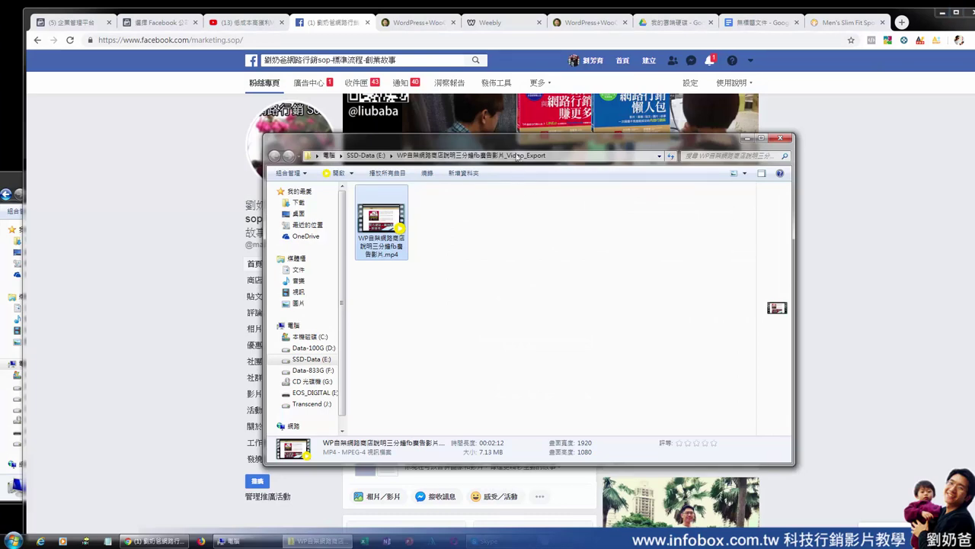
- Start a new post on the Facebook page and attach the video WP自架網路商店說明三分鐘fb廣告影片.mp4 from its export folder
{"action": "left_click_drag", "start_coordinate": [512, 146], "coordinate": [838, 182]}
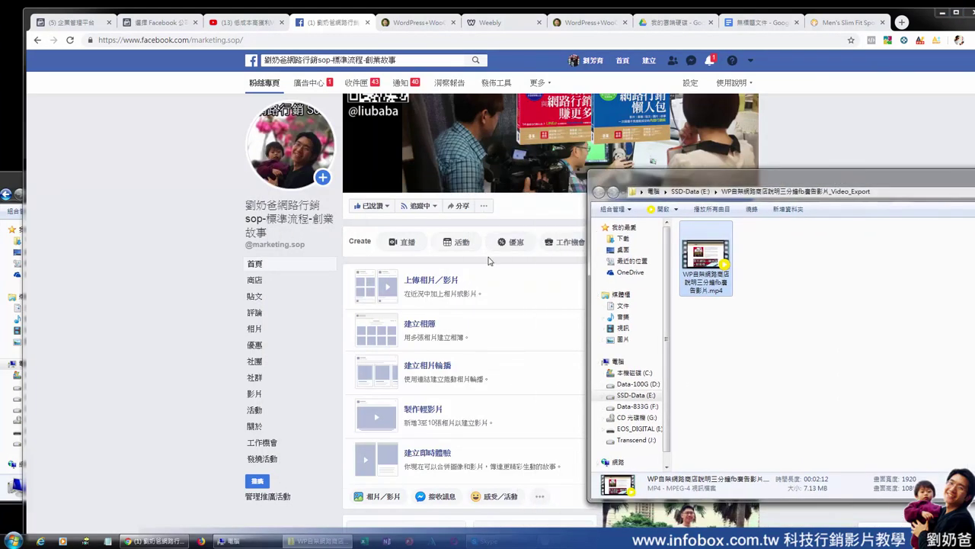
{"action": "left_click", "coordinate": [389, 287]}
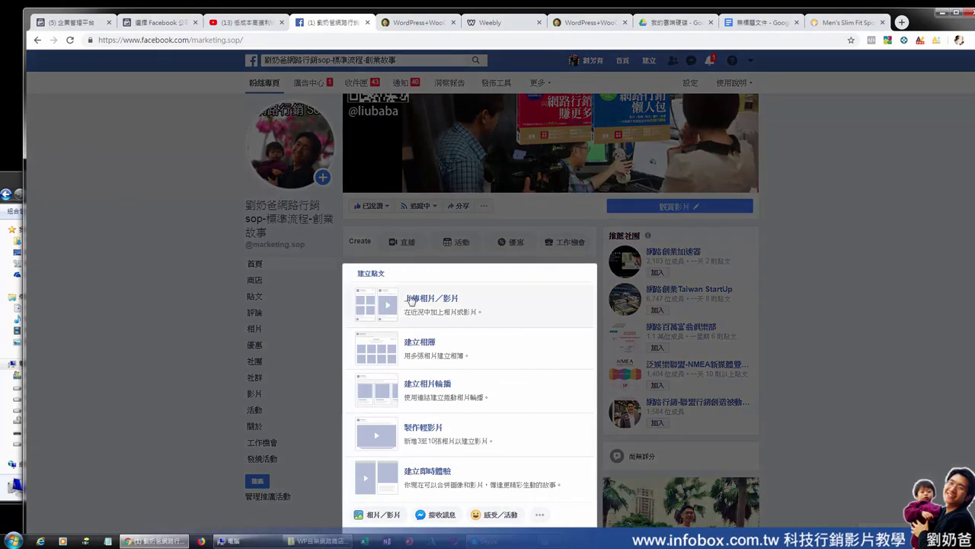
{"action": "left_click", "coordinate": [419, 303]}
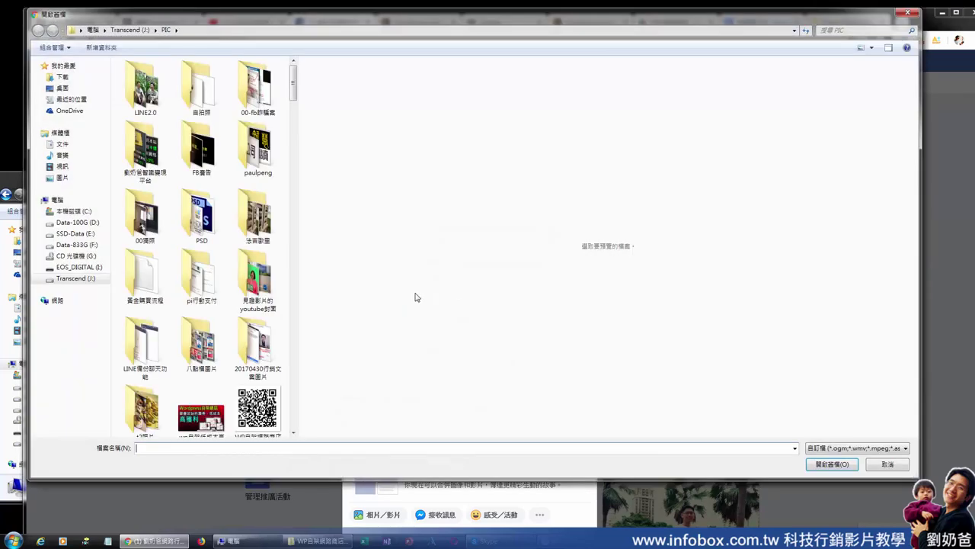
{"action": "left_click", "coordinate": [887, 464]}
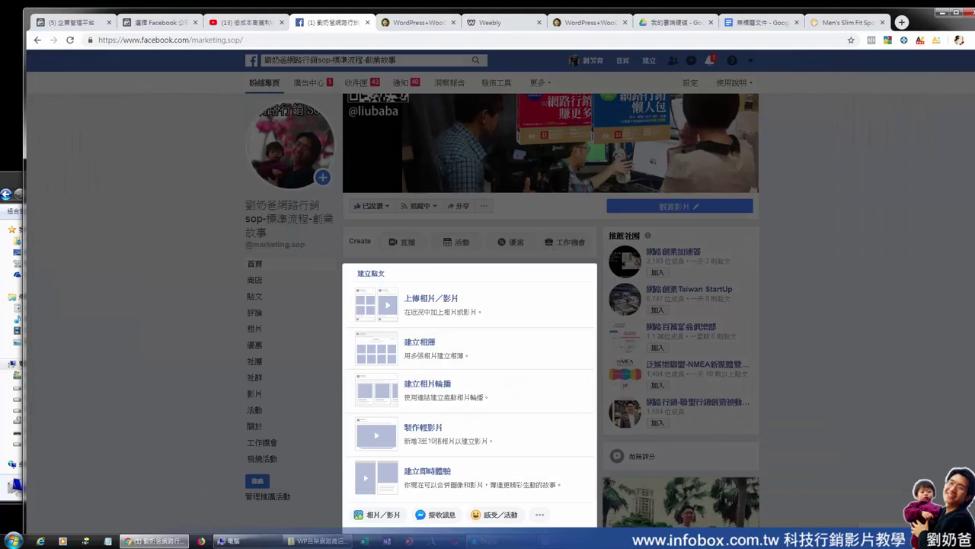
{"action": "left_click", "coordinate": [316, 540]}
{"action": "left_click_drag", "start_coordinate": [704, 273], "coordinate": [423, 325]}
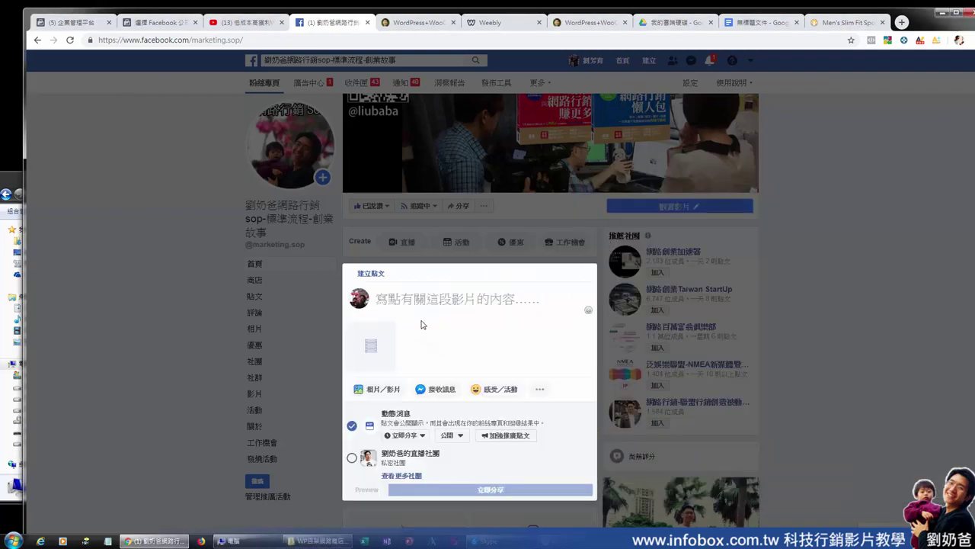
{"action": "key", "text": "Escape"}
{"action": "scroll", "coordinate": [495, 354], "scroll_direction": "down", "scroll_amount": 10}
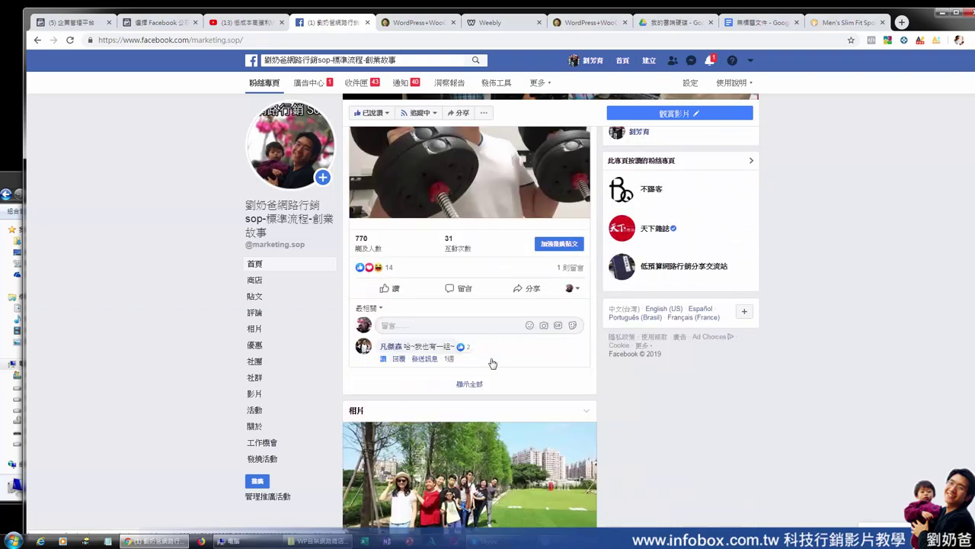
{"action": "scroll", "coordinate": [492, 363], "scroll_direction": "down", "scroll_amount": 15}
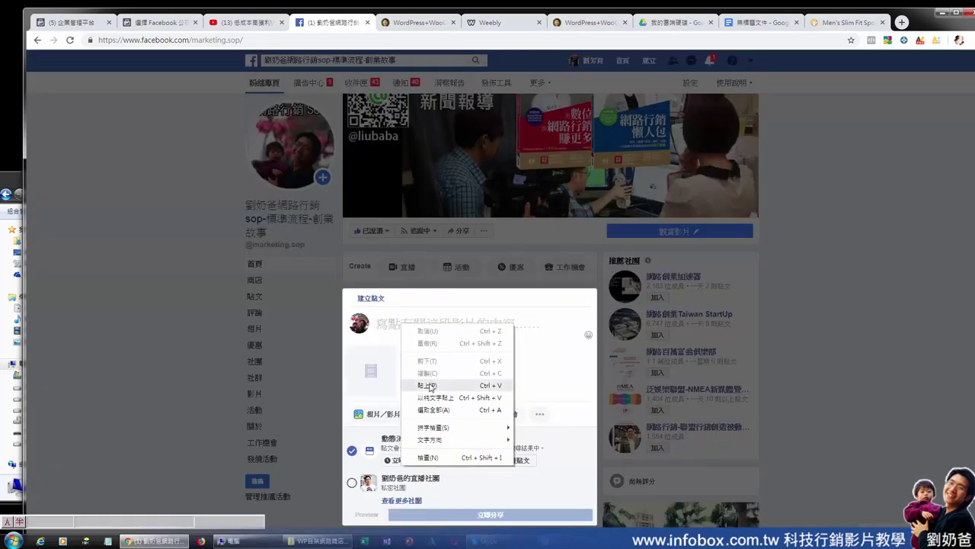
{"action": "left_click", "coordinate": [433, 384]}
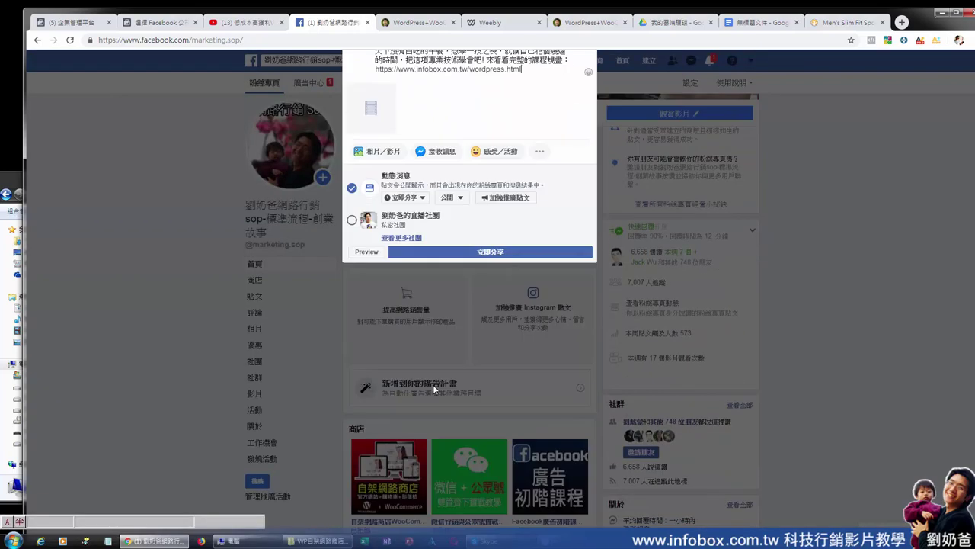
- Publish the video post immediately and dismiss the video processing notice
{"action": "left_click", "coordinate": [475, 254]}
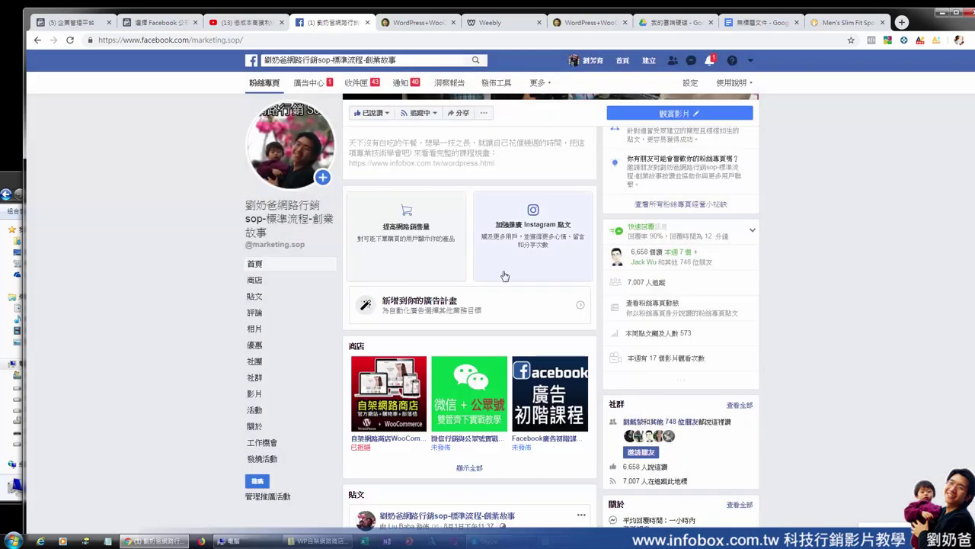
{"action": "scroll", "coordinate": [511, 314], "scroll_direction": "up", "scroll_amount": 3}
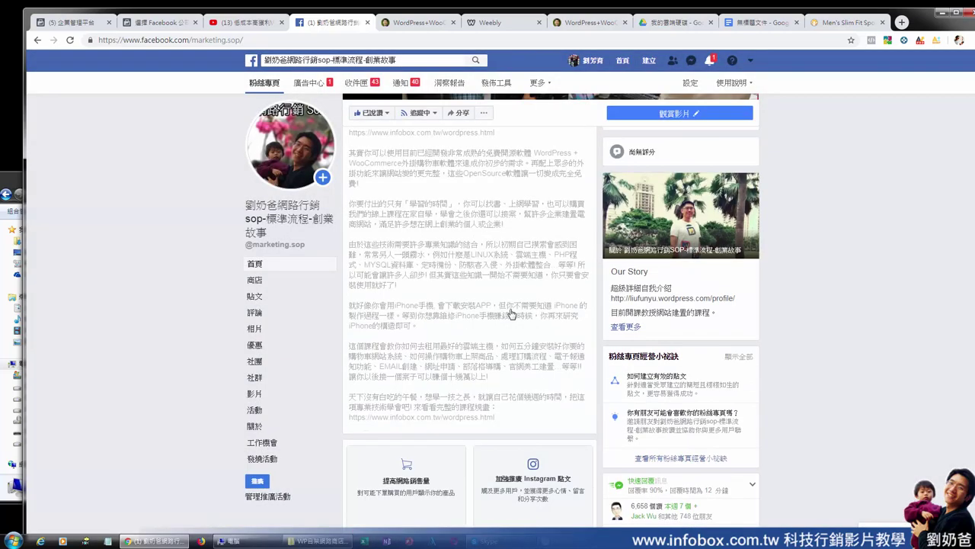
{"action": "scroll", "coordinate": [510, 314], "scroll_direction": "up", "scroll_amount": 4}
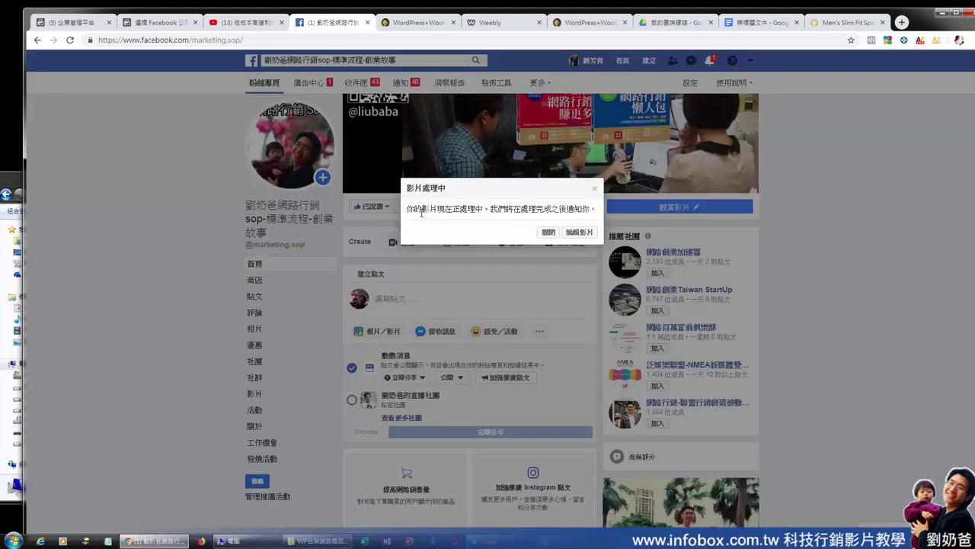
{"action": "left_click", "coordinate": [549, 232]}
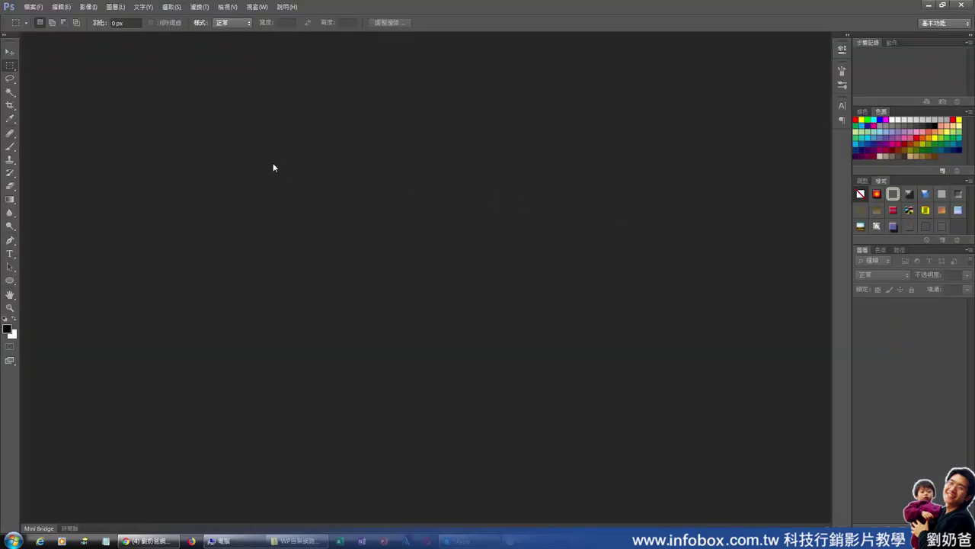
- Switch to Photoshop and open the recently used thumbnail file yt縮圖.psd
{"action": "left_click", "coordinate": [34, 7]}
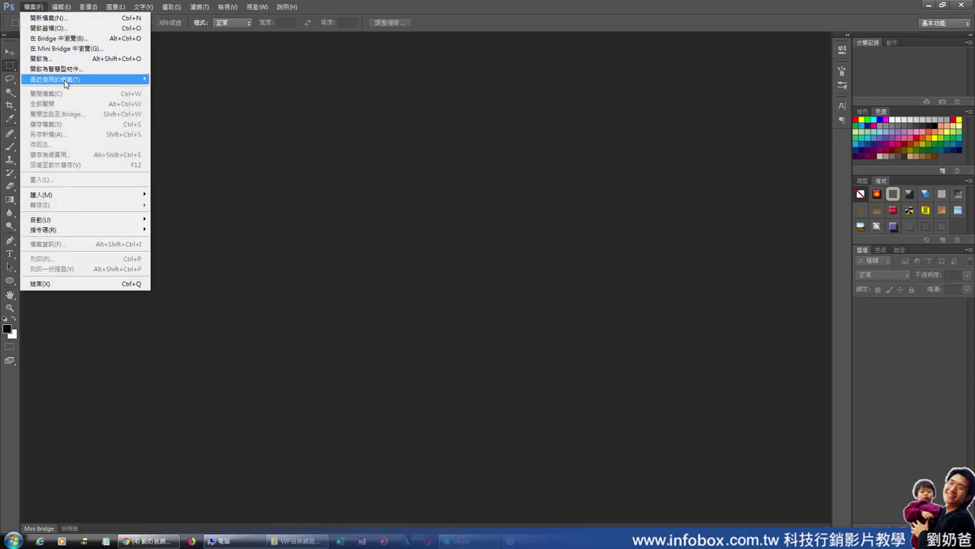
{"action": "mouse_move", "coordinate": [65, 80]}
{"action": "left_click", "coordinate": [165, 80]}
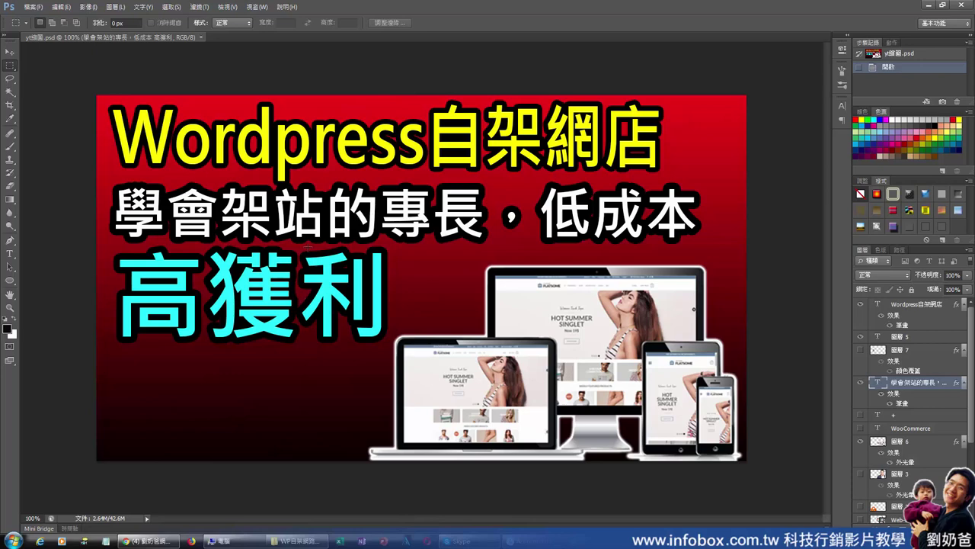
- Scale the "Wordpress自架網店" headline to about 50% of its size, keeping its upper-left corner in place, and apply the transform
{"action": "left_click", "coordinate": [10, 51]}
{"action": "left_click", "coordinate": [187, 142]}
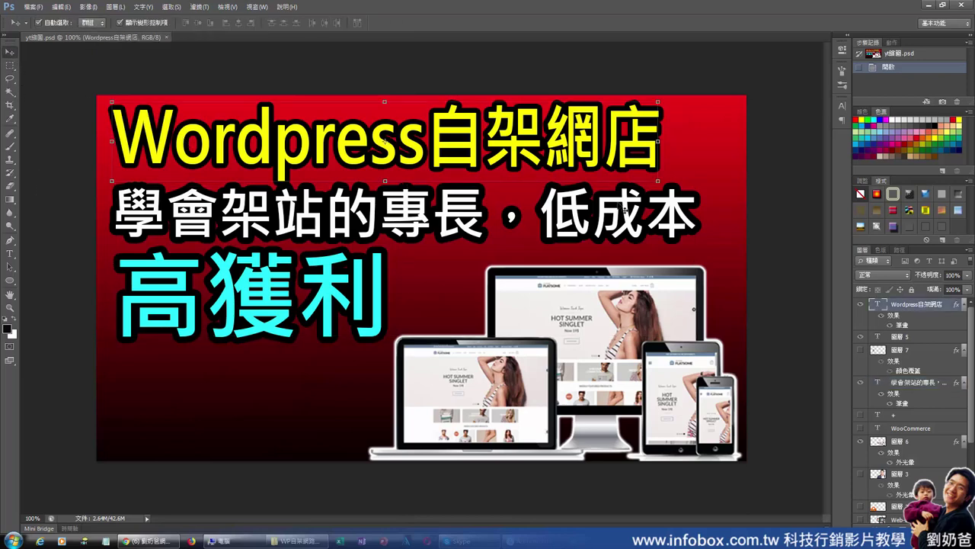
{"action": "key", "text": "ctrl+t"}
{"action": "left_click_drag", "start_coordinate": [657, 181], "coordinate": [389, 140]}
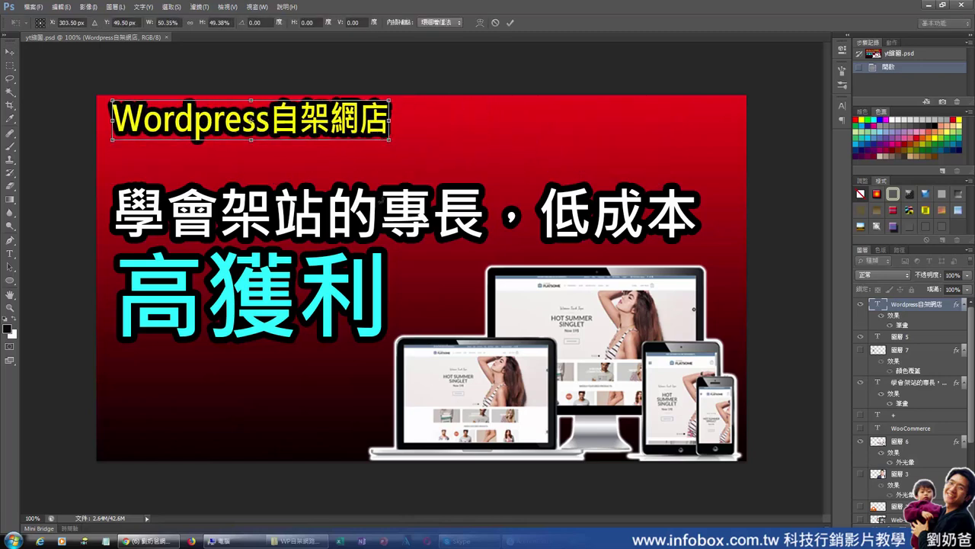
{"action": "left_click", "coordinate": [10, 65]}
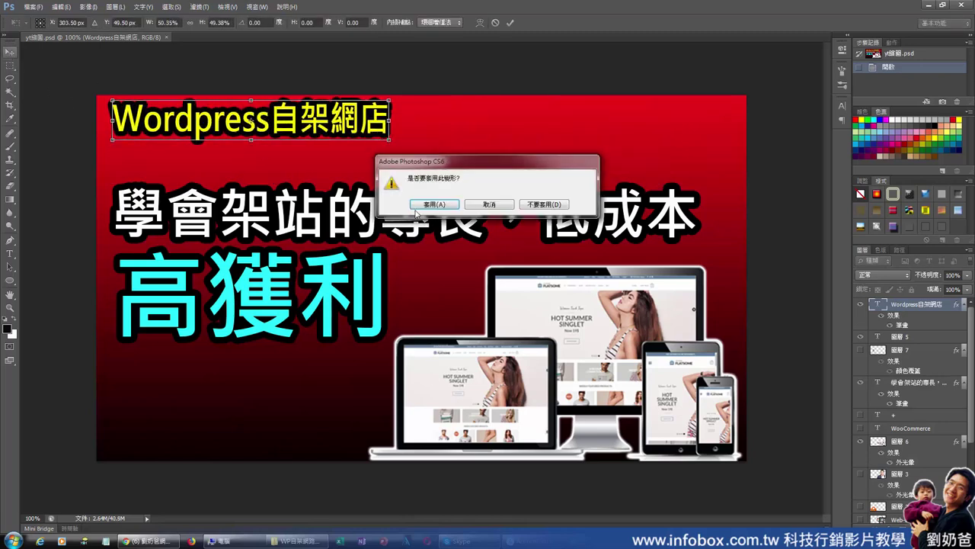
{"action": "left_click", "coordinate": [415, 206]}
- Move the white and cyan subtitle text up beneath the headline, scale it to about 59% width and 54% height, and apply the transform
{"action": "left_click", "coordinate": [415, 207]}
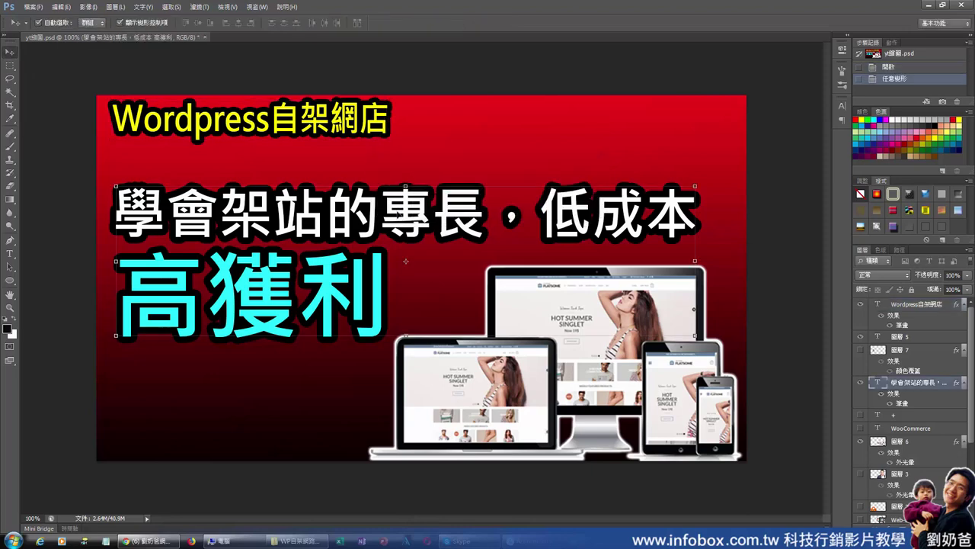
{"action": "left_click_drag", "start_coordinate": [403, 216], "coordinate": [403, 178]}
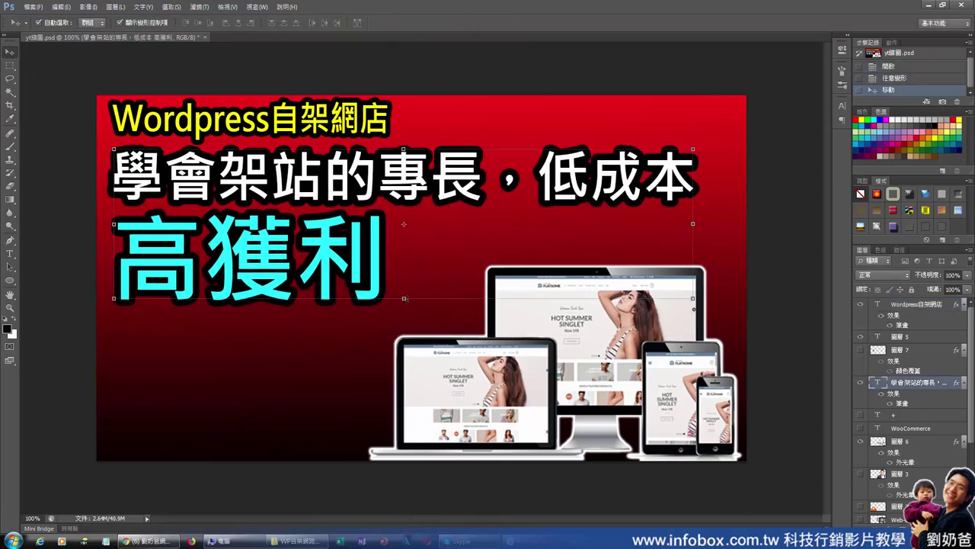
{"action": "key", "text": "ctrl+t"}
{"action": "left_click_drag", "start_coordinate": [404, 304], "coordinate": [401, 240]}
{"action": "left_click_drag", "start_coordinate": [693, 195], "coordinate": [452, 195]}
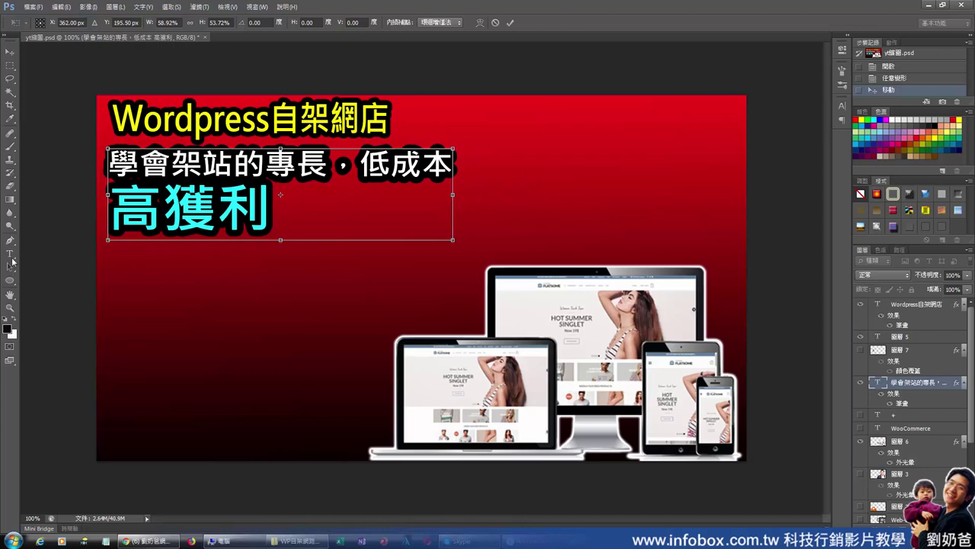
{"action": "left_click", "coordinate": [11, 254]}
{"action": "left_click", "coordinate": [428, 208]}
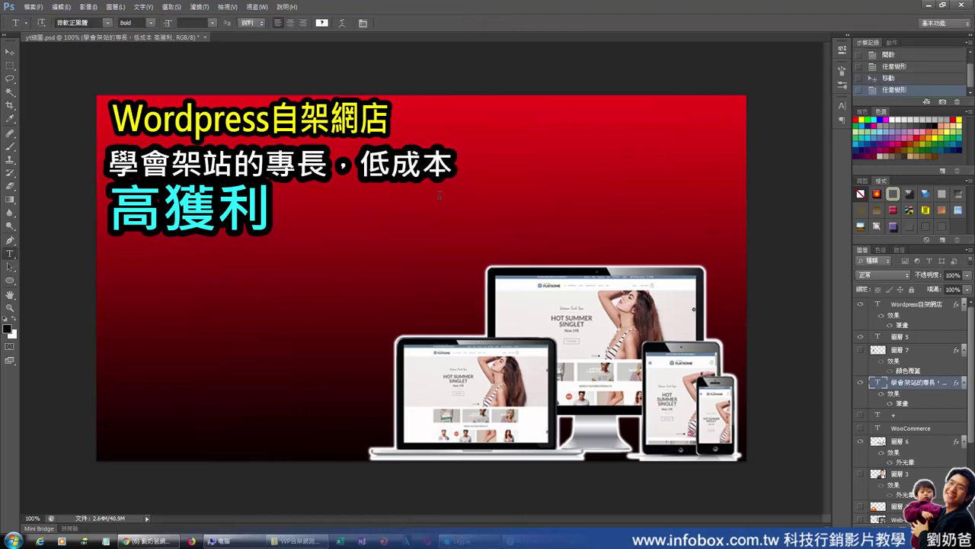
- Remove the line break after "低成本" so that "高獲利" joins the first line of the subtitle
{"action": "left_click", "coordinate": [454, 168]}
{"action": "key", "text": "Delete"}
{"action": "left_click", "coordinate": [11, 51]}
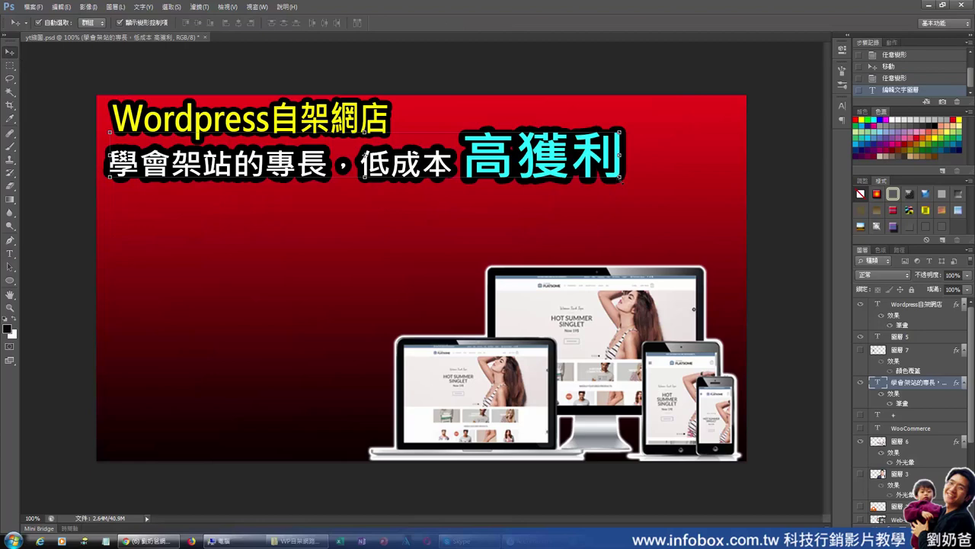
- Scale the one-line subtitle to about 83% width and 92% height, shift it slightly right and down under the headline, and apply
{"action": "key", "text": "ctrl+t"}
{"action": "left_click_drag", "start_coordinate": [621, 179], "coordinate": [536, 185]}
{"action": "left_click_drag", "start_coordinate": [343, 168], "coordinate": [384, 177]}
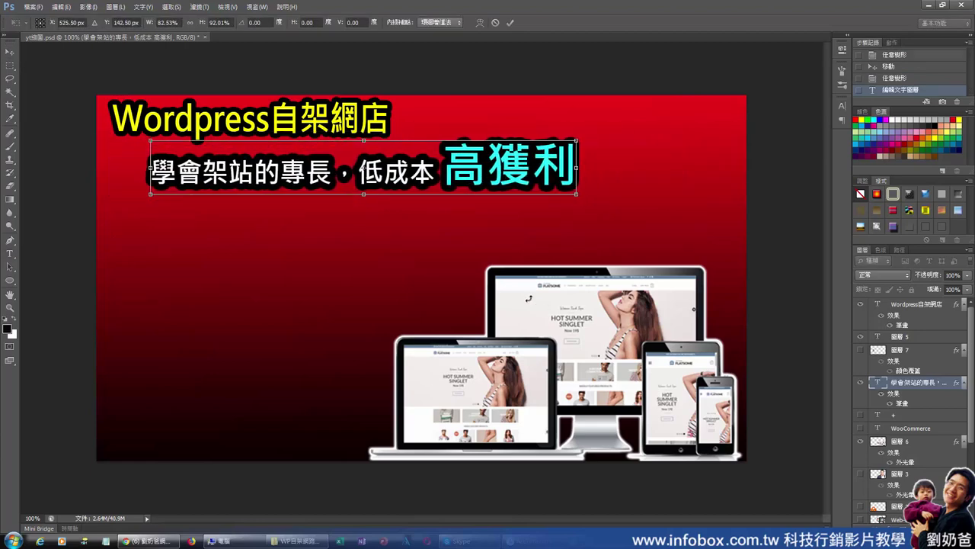
{"action": "left_click", "coordinate": [34, 6]}
{"action": "key", "text": "Return"}
- Save the thumbnail for web as a 1280 × 720 JPEG with quality 67
{"action": "left_click", "coordinate": [34, 7]}
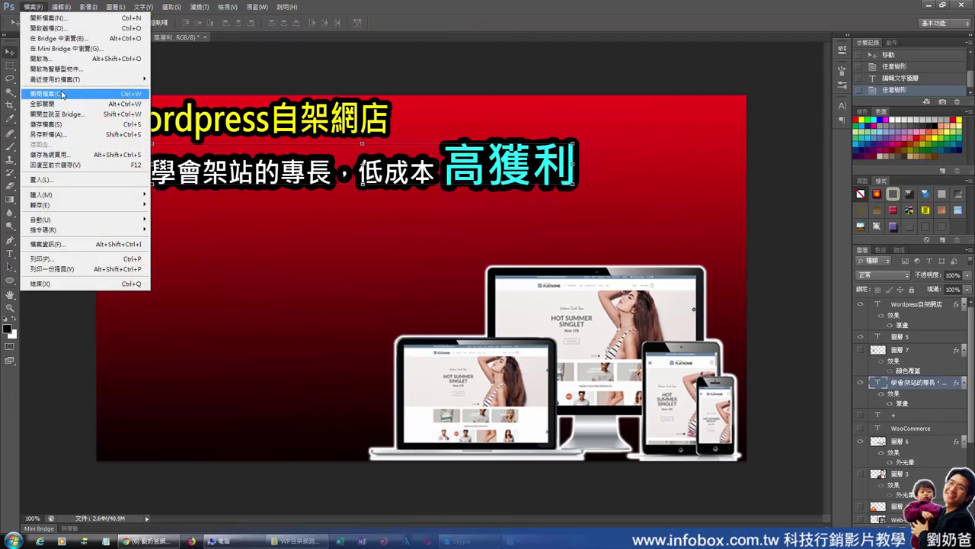
{"action": "left_click", "coordinate": [52, 156]}
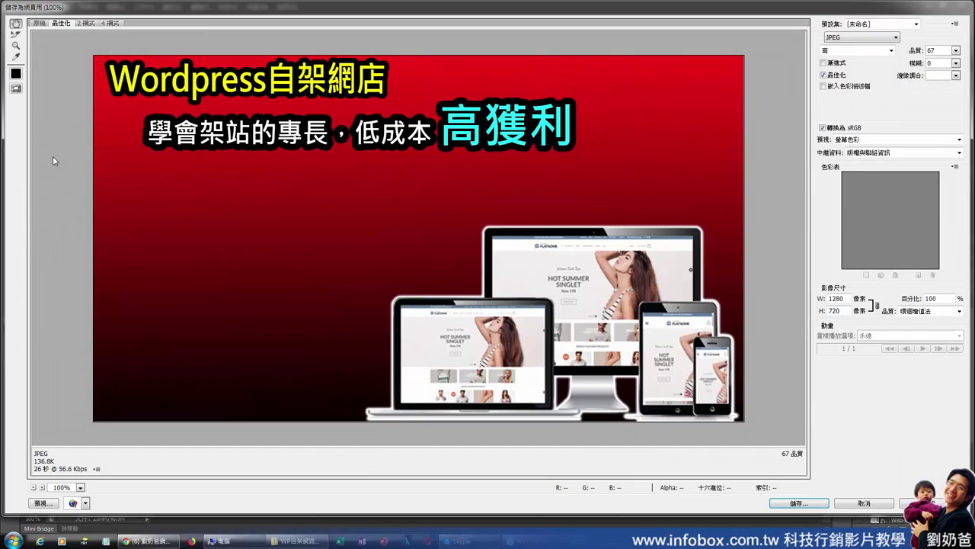
{"action": "key", "text": "Return"}
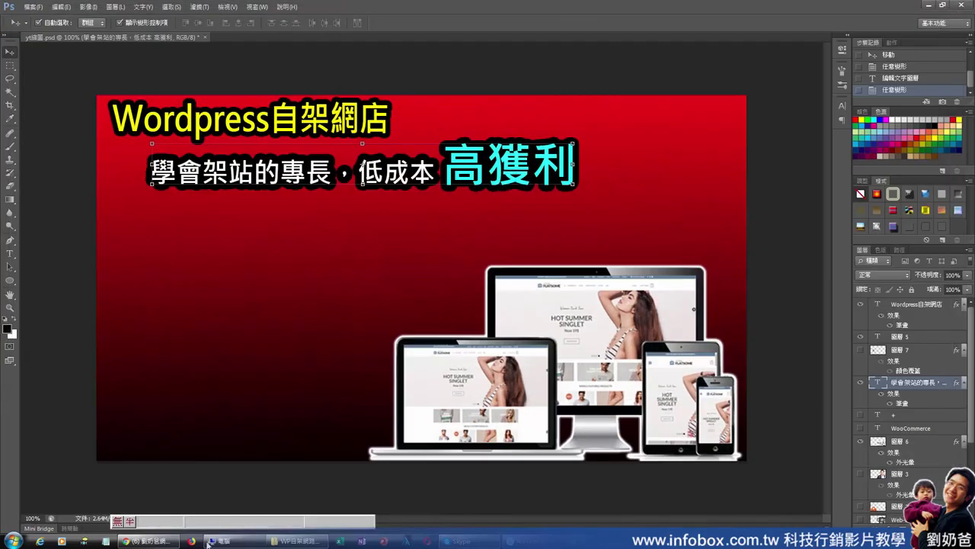
- Switch to Chrome and open the newly published video post on the Facebook page for editing
{"action": "left_click", "coordinate": [169, 542]}
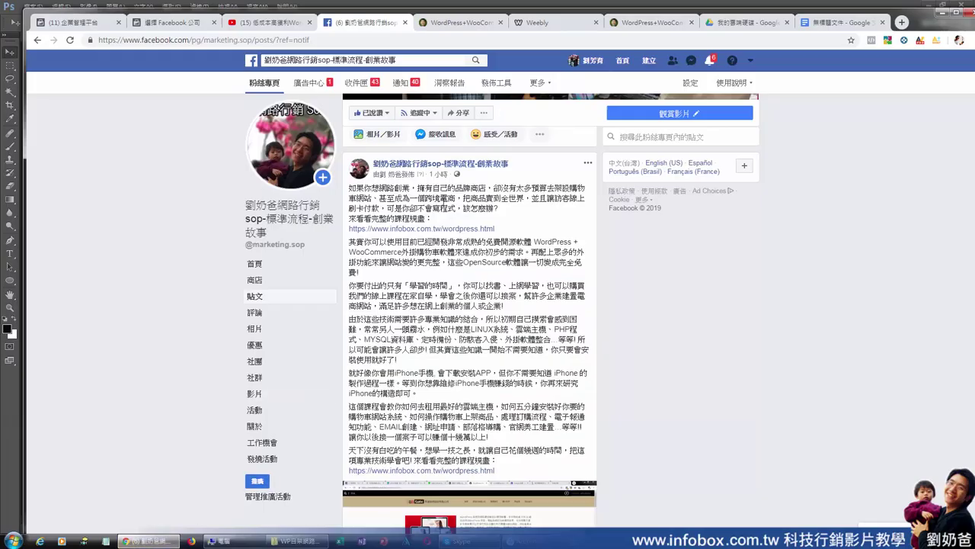
{"action": "left_click", "coordinate": [587, 164]}
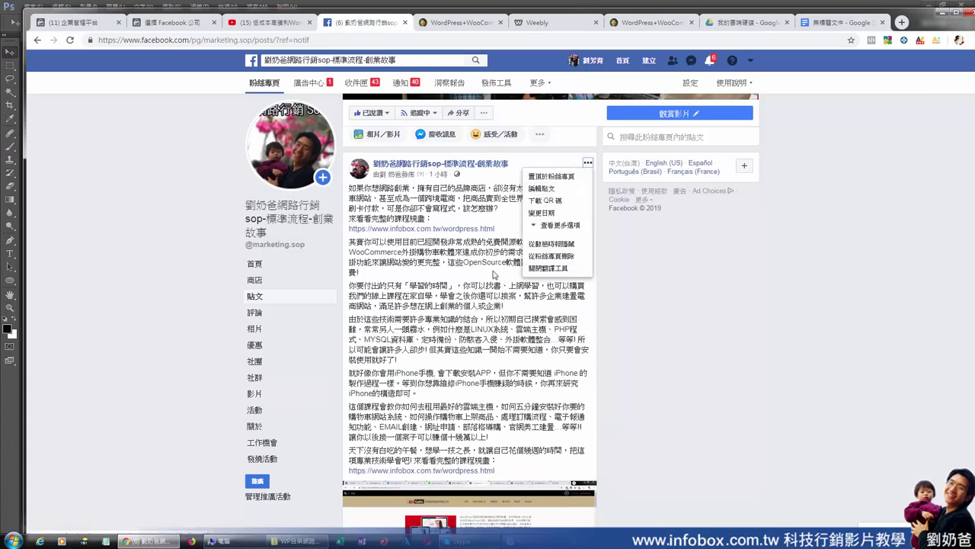
{"action": "scroll", "coordinate": [495, 274], "scroll_direction": "down", "scroll_amount": 2}
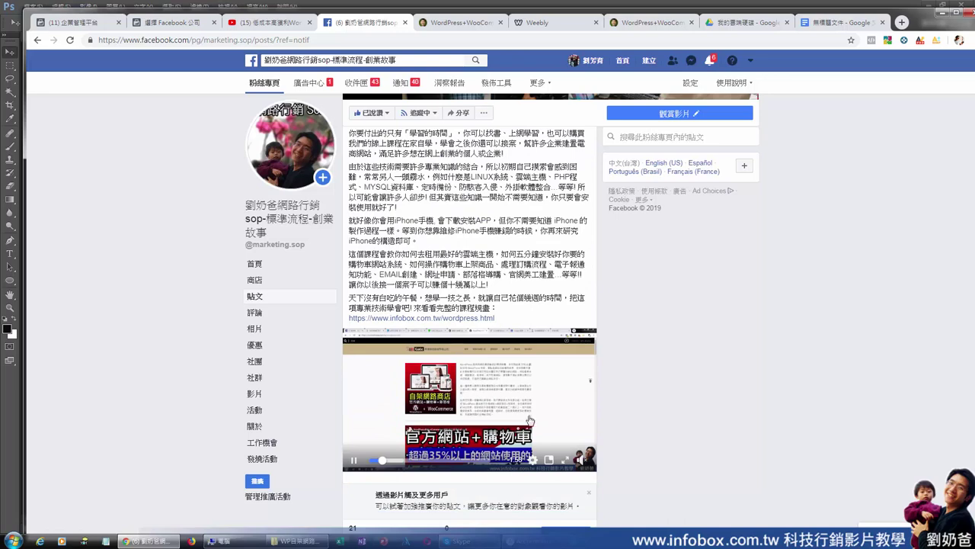
{"action": "scroll", "coordinate": [503, 473], "scroll_direction": "down", "scroll_amount": 1}
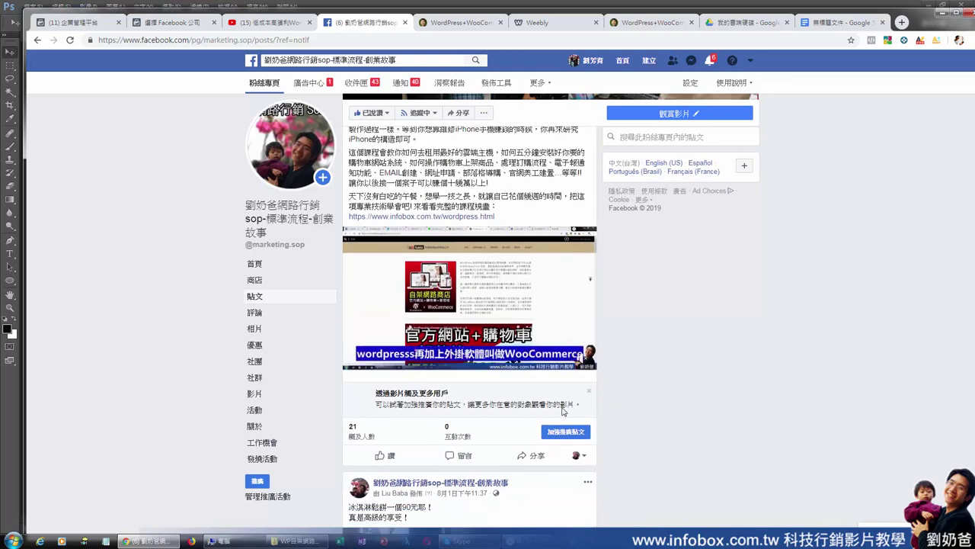
{"action": "scroll", "coordinate": [483, 401], "scroll_direction": "up", "scroll_amount": 5}
{"action": "left_click", "coordinate": [587, 265]}
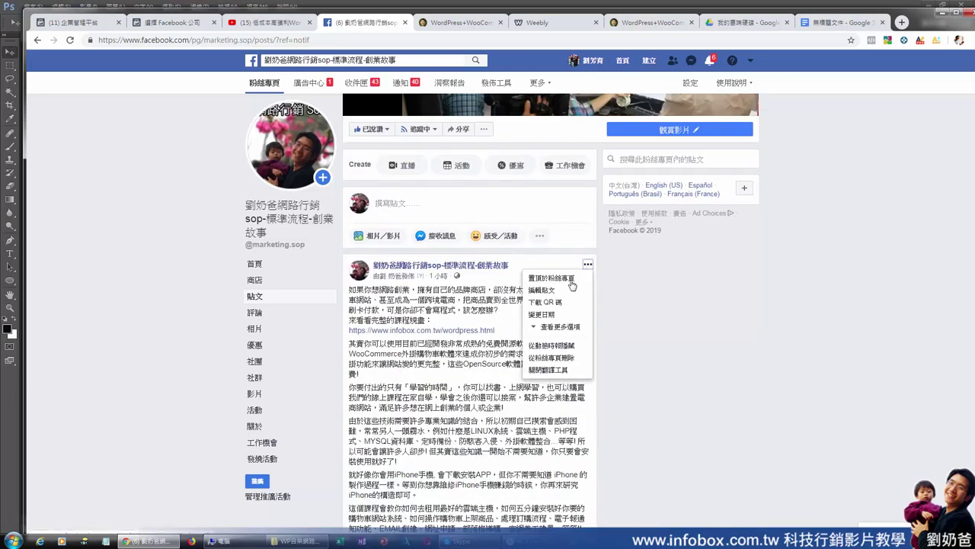
{"action": "left_click", "coordinate": [558, 290]}
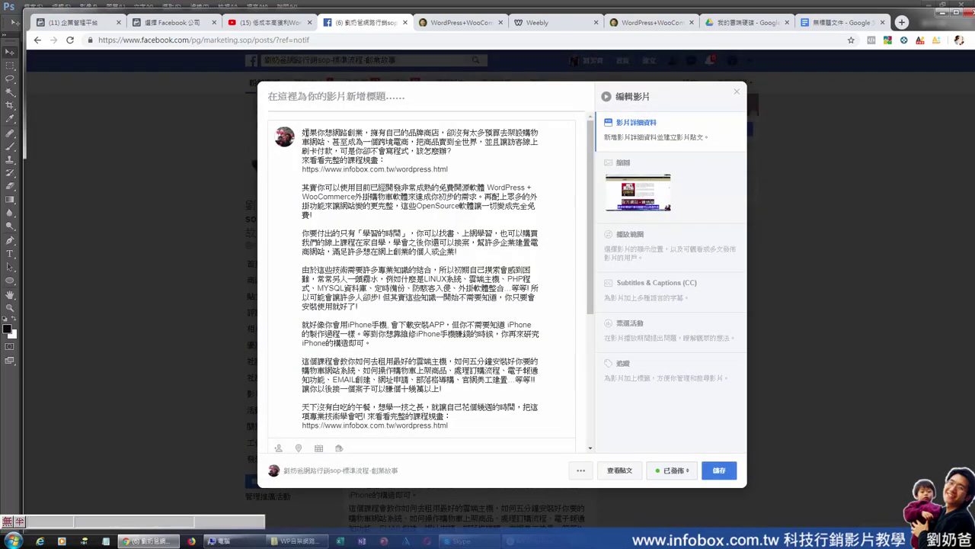
- Upload FB-WP廣告.jpg from the PIC folder as the video's custom thumbnail and save the post
{"action": "left_click_drag", "start_coordinate": [303, 131], "coordinate": [480, 370]}
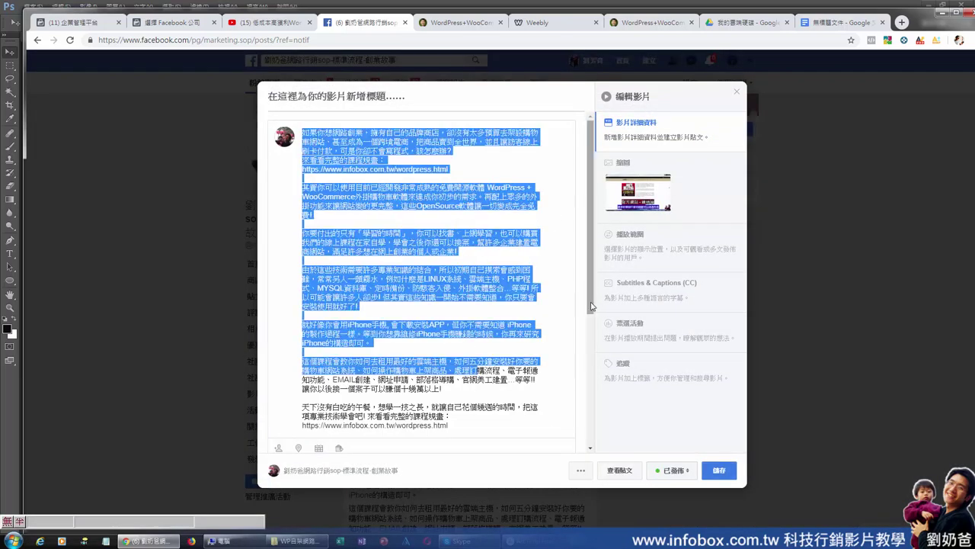
{"action": "scroll", "coordinate": [592, 305], "scroll_direction": "down", "scroll_amount": 2}
{"action": "scroll", "coordinate": [593, 306], "scroll_direction": "up", "scroll_amount": 2}
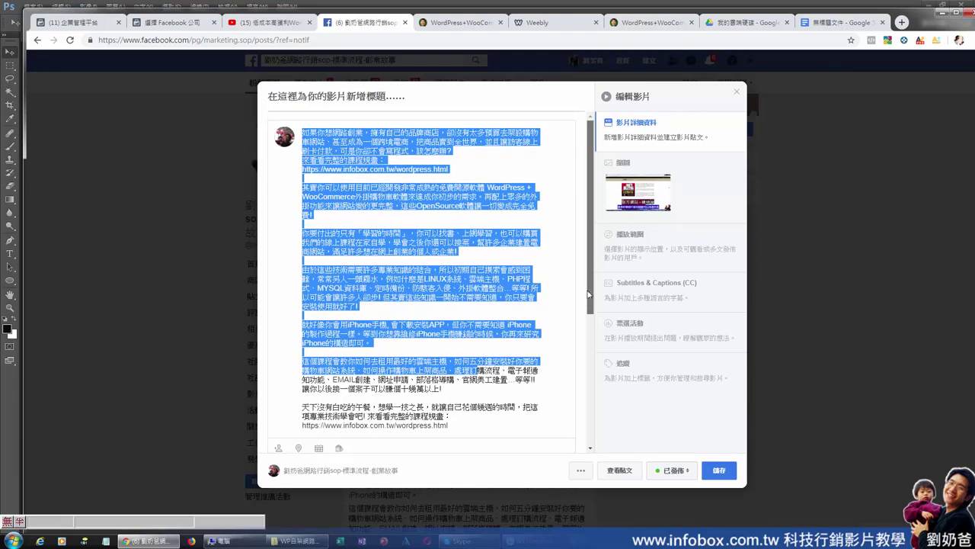
{"action": "left_click", "coordinate": [627, 168]}
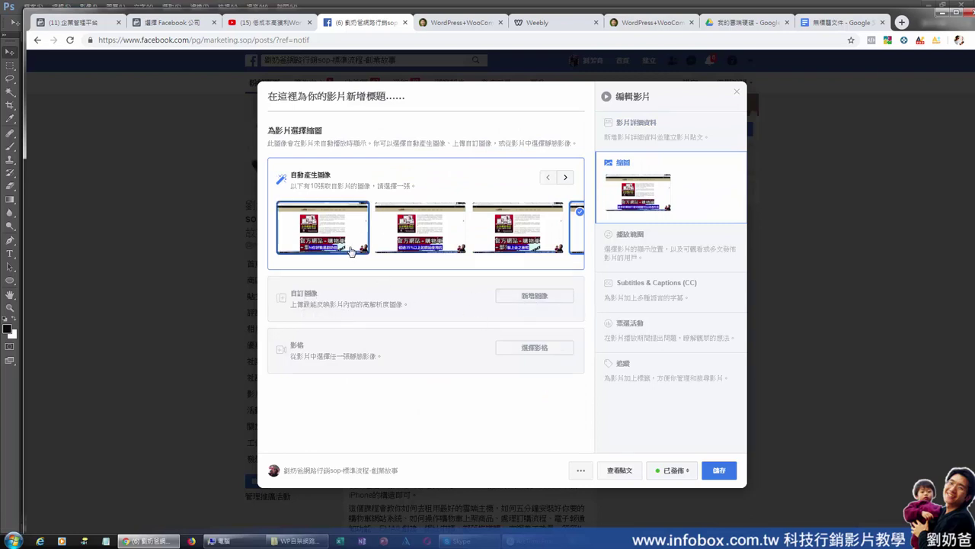
{"action": "left_click", "coordinate": [565, 178]}
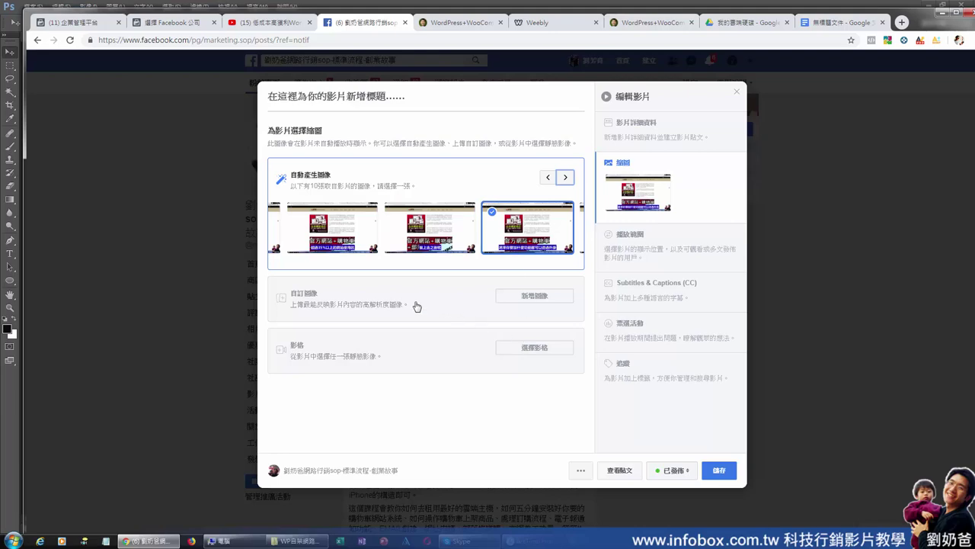
{"action": "left_click", "coordinate": [527, 304]}
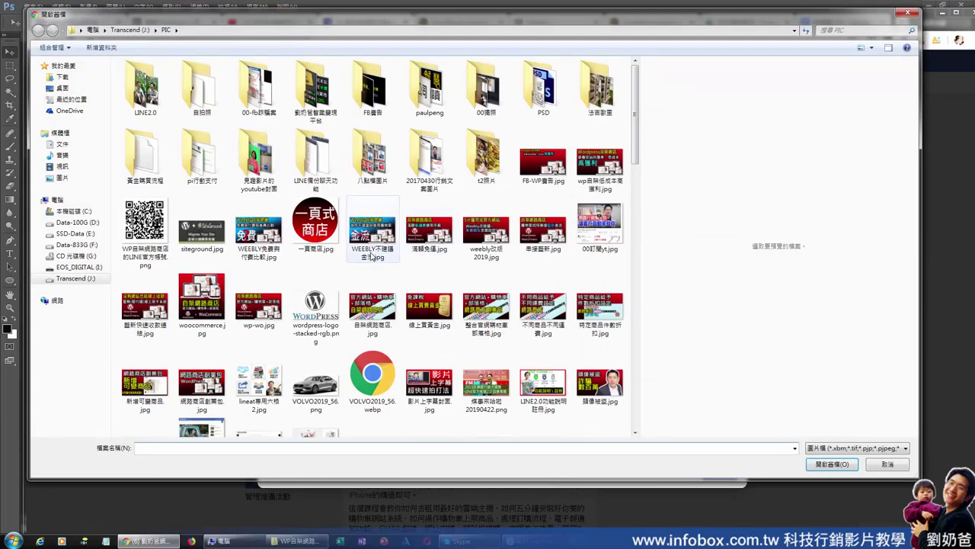
{"action": "left_click", "coordinate": [545, 164]}
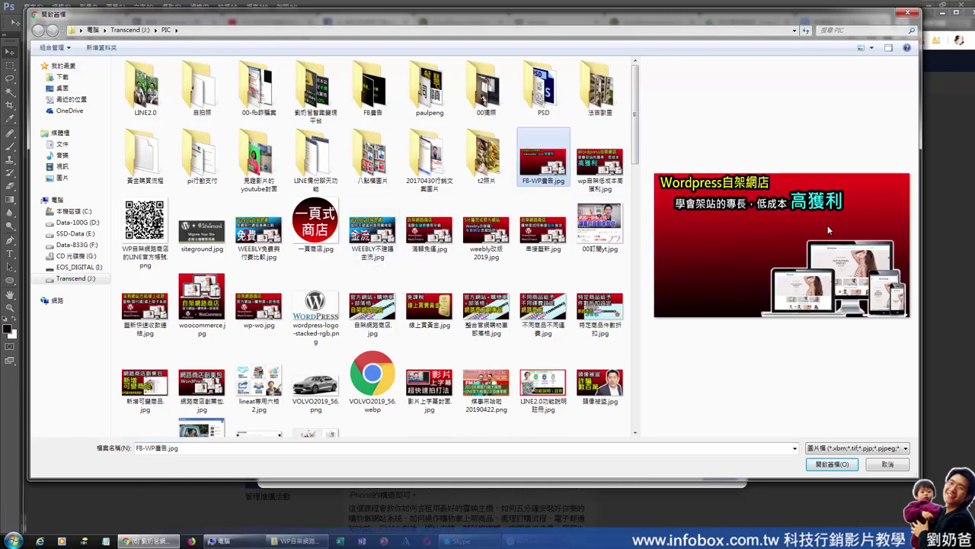
{"action": "left_click", "coordinate": [833, 463]}
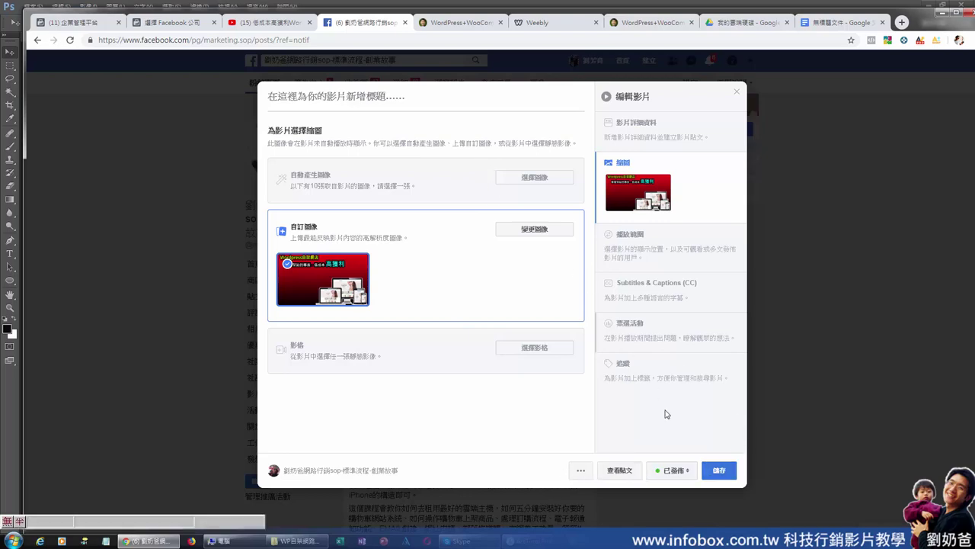
{"action": "left_click", "coordinate": [718, 471]}
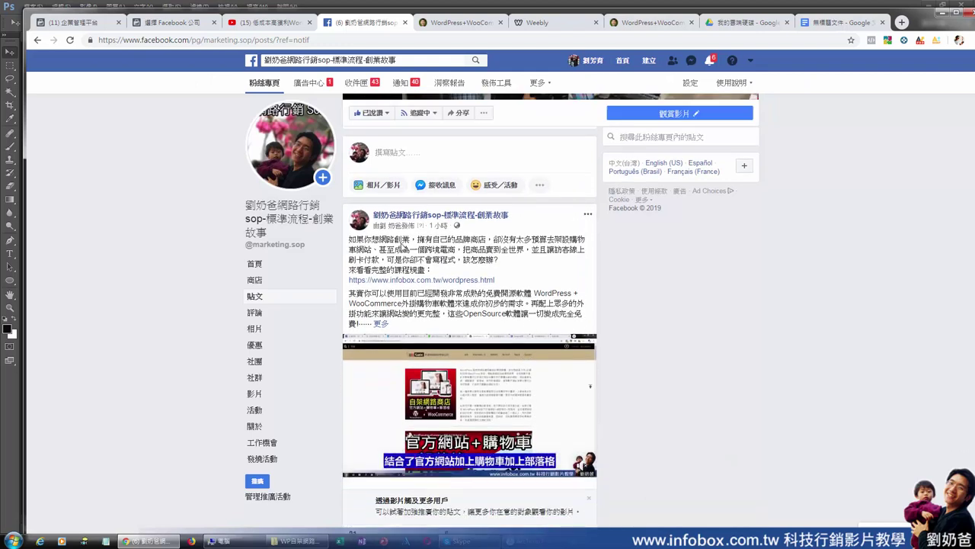
- Reopen the video post on the Facebook page for editing
{"action": "left_click_drag", "start_coordinate": [349, 238], "coordinate": [512, 303]}
{"action": "left_click", "coordinate": [526, 304]}
{"action": "left_click", "coordinate": [587, 215]}
{"action": "left_click", "coordinate": [570, 240]}
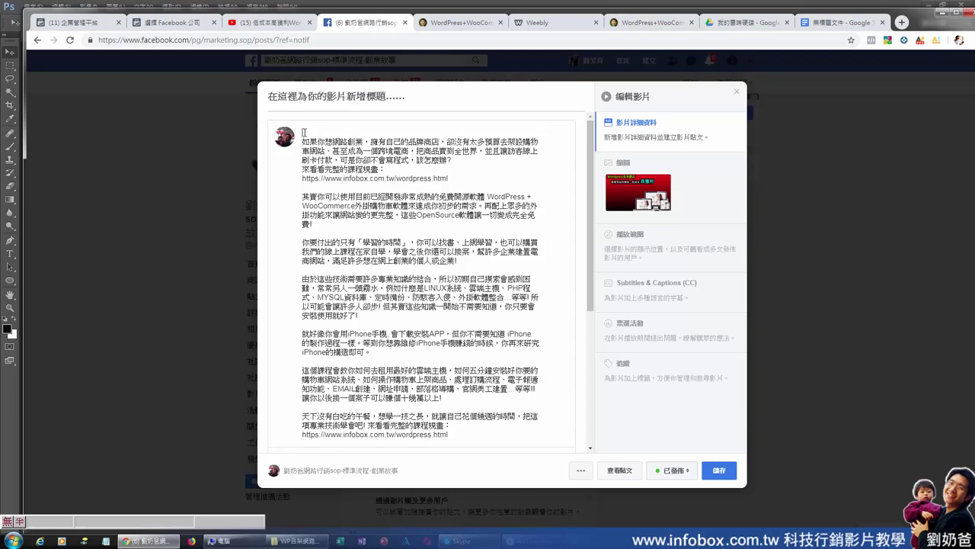
- Copy the highlighted passage starting with "他最大好處有" from the Google Docs transcript and paste it above the existing video description
{"action": "left_click", "coordinate": [832, 29]}
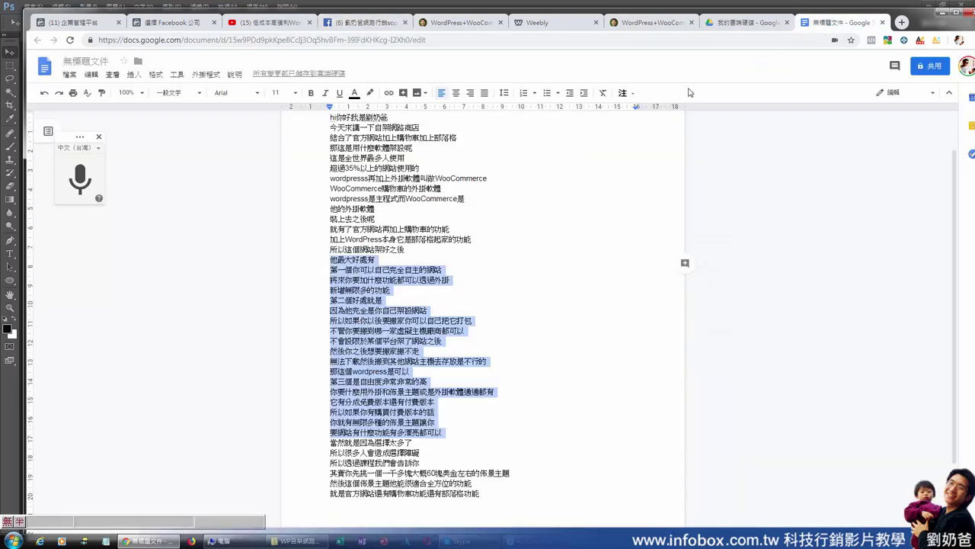
{"action": "right_click", "coordinate": [363, 279]}
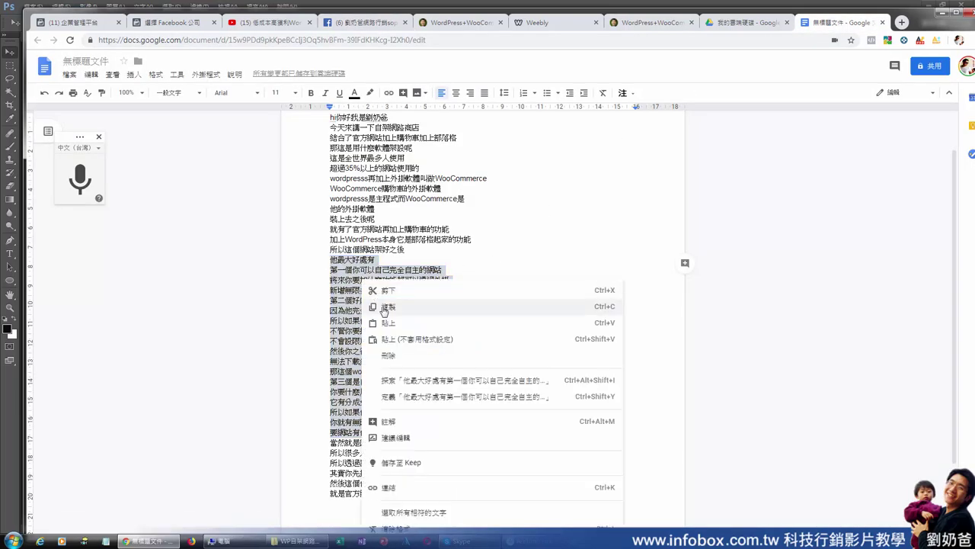
{"action": "left_click", "coordinate": [384, 308]}
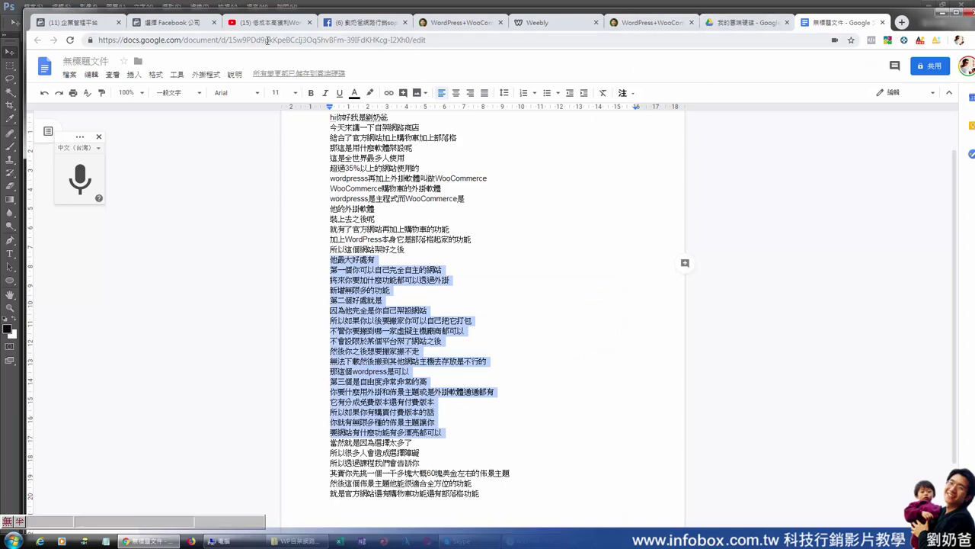
{"action": "left_click", "coordinate": [358, 22]}
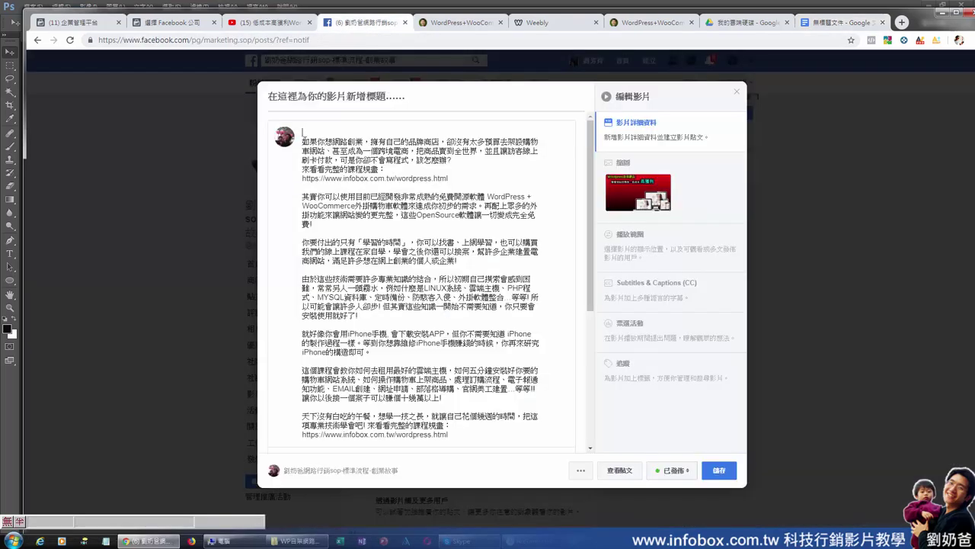
{"action": "left_click", "coordinate": [304, 132]}
{"action": "type", "text": "他最大好處有 第一個你可以自己完全自主的網站 將來你要加什麼功能都可以透過外掛 新增無限多的功能 第二個好處就是 因為他完全是你自己架設網站 所以如果你以後要搬家你可以自己把它打包 不管你要搬到哪一家虛擬主機廠商都可以 不會說跟於某個平台架了網站之後 然後你之後想要搬家搬不走 無法下載然後搬到其他網站主機去存放是不行的 那這個wordpress是可以 第三個是自由度非常非常的高 你要什麼用外掛和佈景主題或是外掛軟體通通都有 它有分成免費版本還有付費版本 所以如果你有購買付費版本的話 你就有無限多種的佈景主題讓你 要網站有什麼功能有多漂亮都可以"}
- Replace the opening line with "【學會自架網路商店 WordPress+WooCommerce】最大的三個好處：" and number the first two points "1." and "2."
{"action": "left_click_drag", "start_coordinate": [303, 132], "coordinate": [328, 142]}
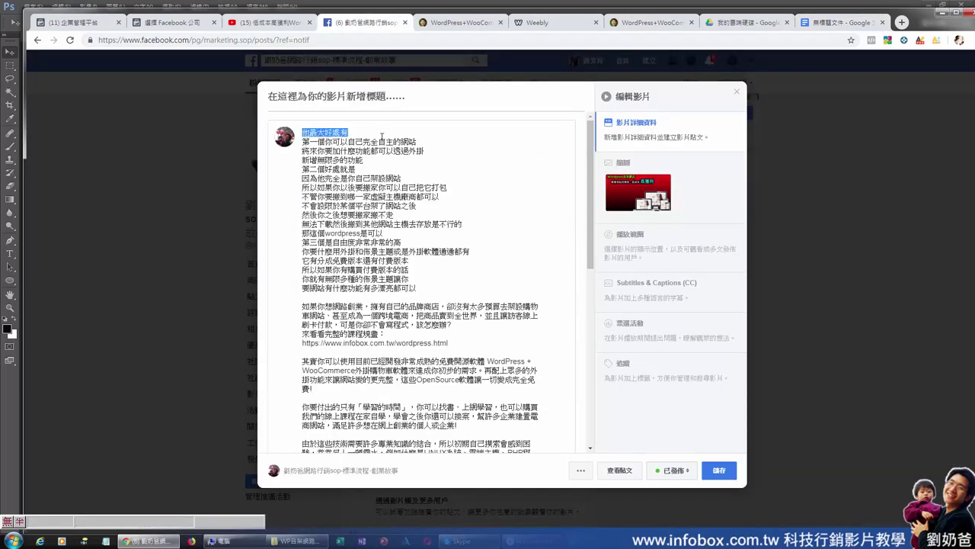
{"action": "type", "text": "【學會自架網路商店 WordPress+WooCommerce】最大的三個好處： 1."}
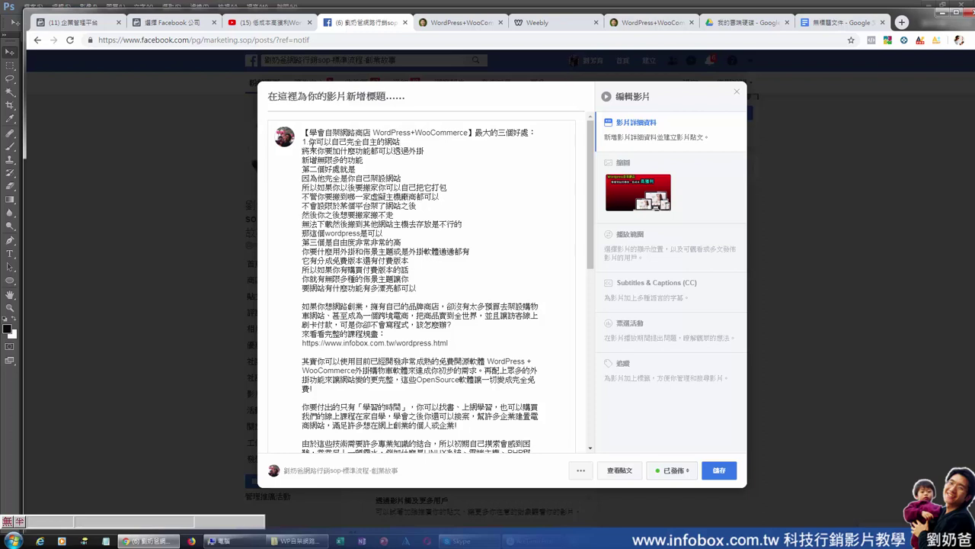
{"action": "key", "text": "shift+Down"}
{"action": "type", "text": "2."}
{"action": "left_click_drag", "start_coordinate": [452, 333], "coordinate": [302, 332]}
{"action": "key", "text": "ctrl+c"}
{"action": "key", "text": "BackSpace"}
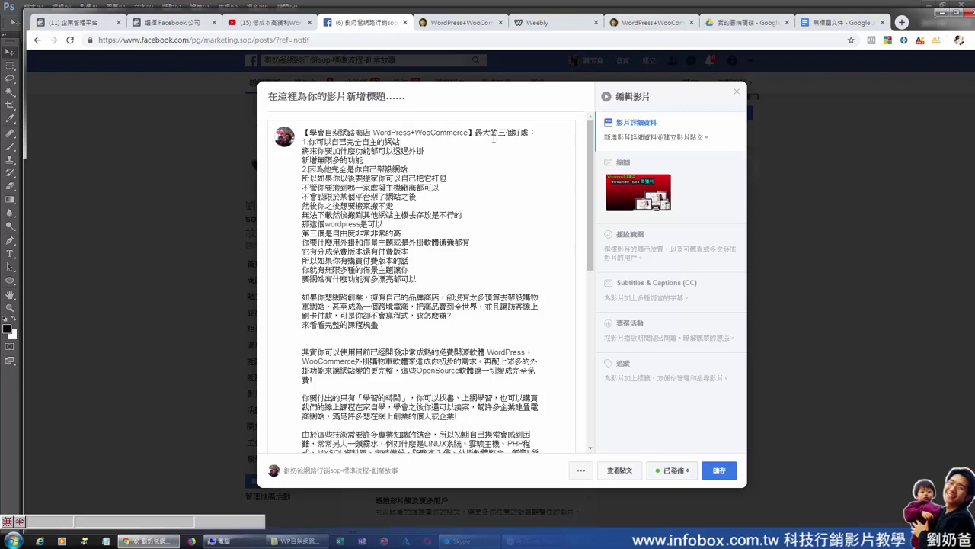
{"action": "left_click", "coordinate": [536, 133]}
{"action": "key", "text": "Return"}
{"action": "key", "text": "ctrl+v"}
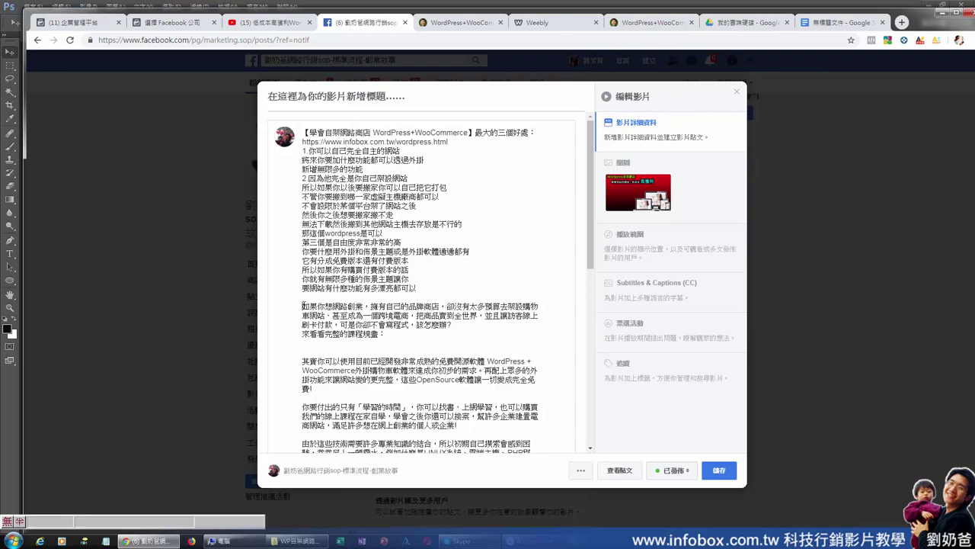
- Condense the description to three numbered paragraphs ending with "詳情點擊：" and the course link, dropping the old text, and save the post
{"action": "left_click_drag", "start_coordinate": [302, 305], "coordinate": [449, 248]}
{"action": "key", "text": "BackSpace"}
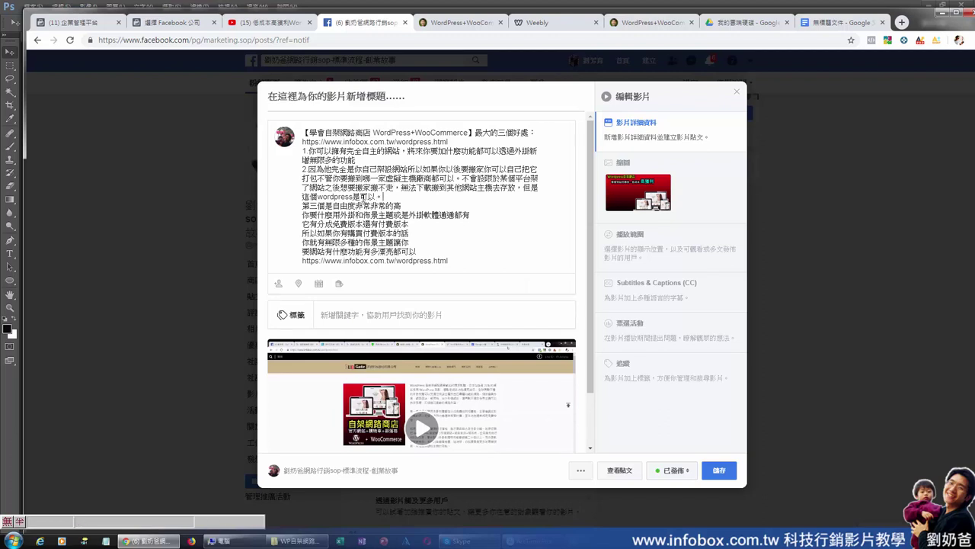
{"action": "type", "text": "3."}
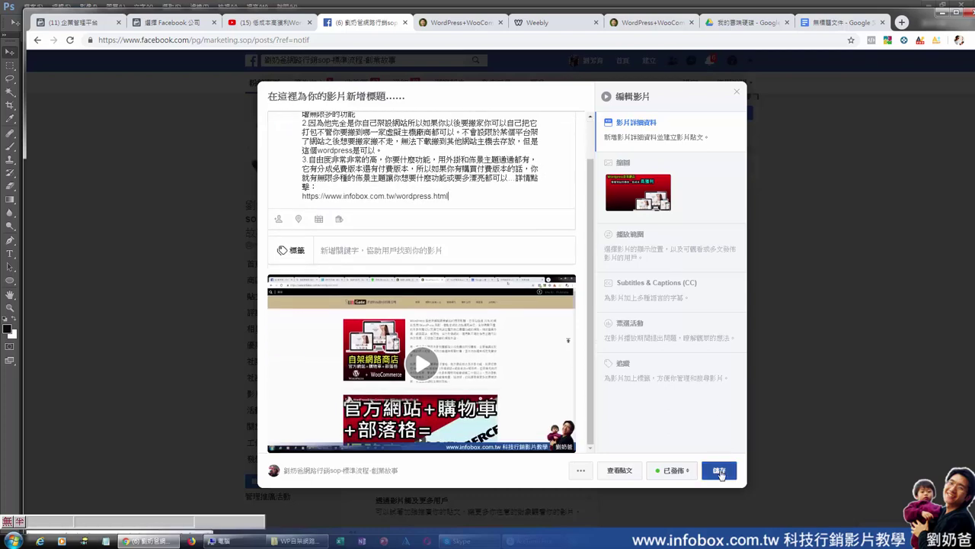
{"action": "left_click", "coordinate": [720, 471]}
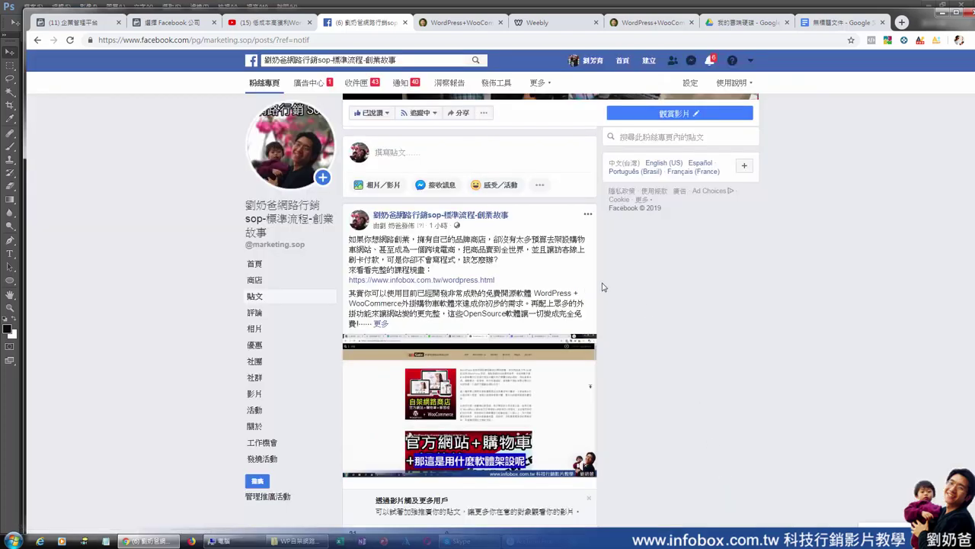
{"action": "scroll", "coordinate": [556, 280], "scroll_direction": "down", "scroll_amount": 1}
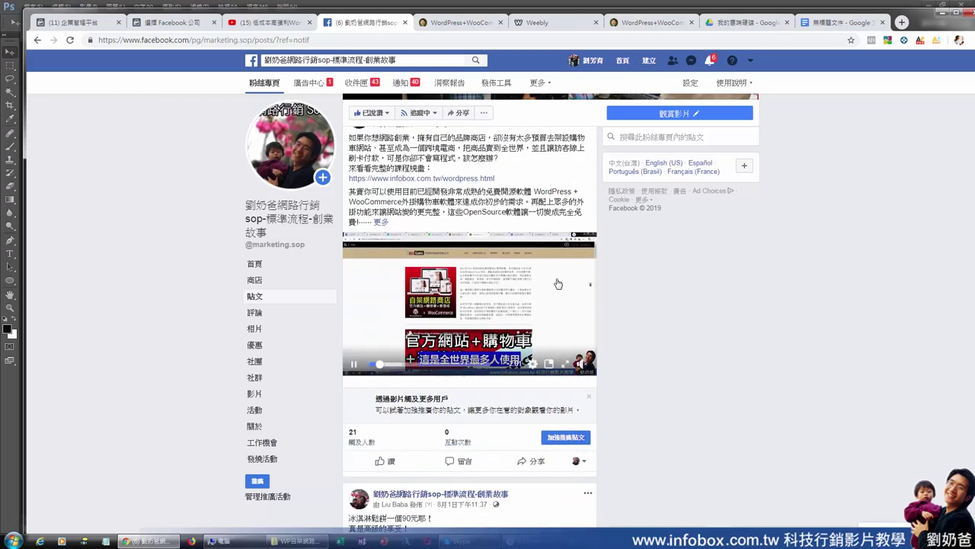
{"action": "scroll", "coordinate": [551, 283], "scroll_direction": "down", "scroll_amount": 1}
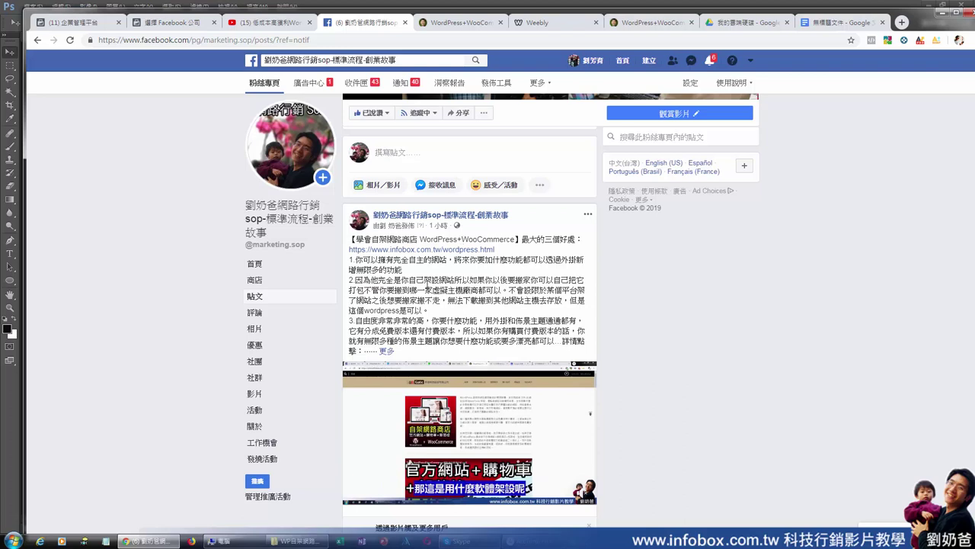
- Go to business.facebook.com in the current browser tab
{"action": "left_click", "coordinate": [322, 39]}
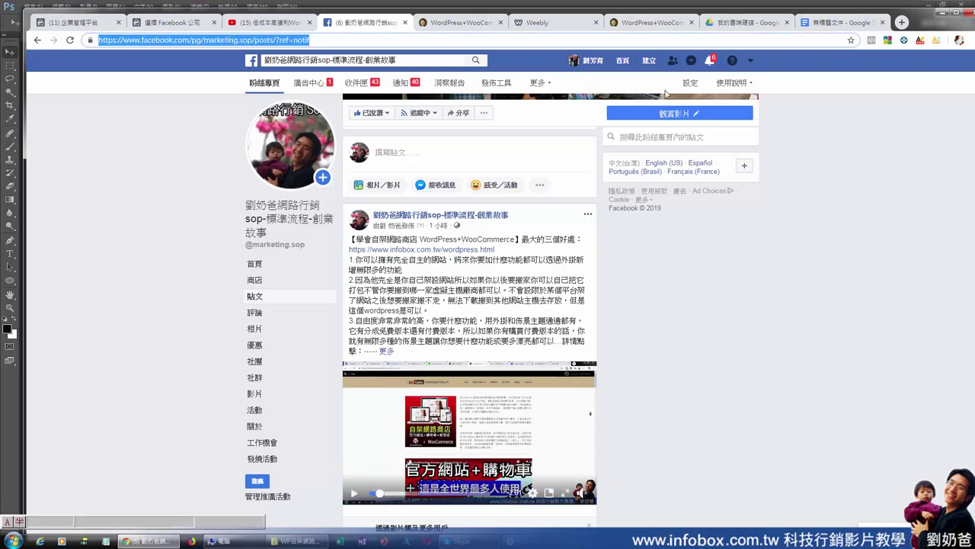
{"action": "type", "text": "bu"}
{"action": "key", "text": "BackSpace"}
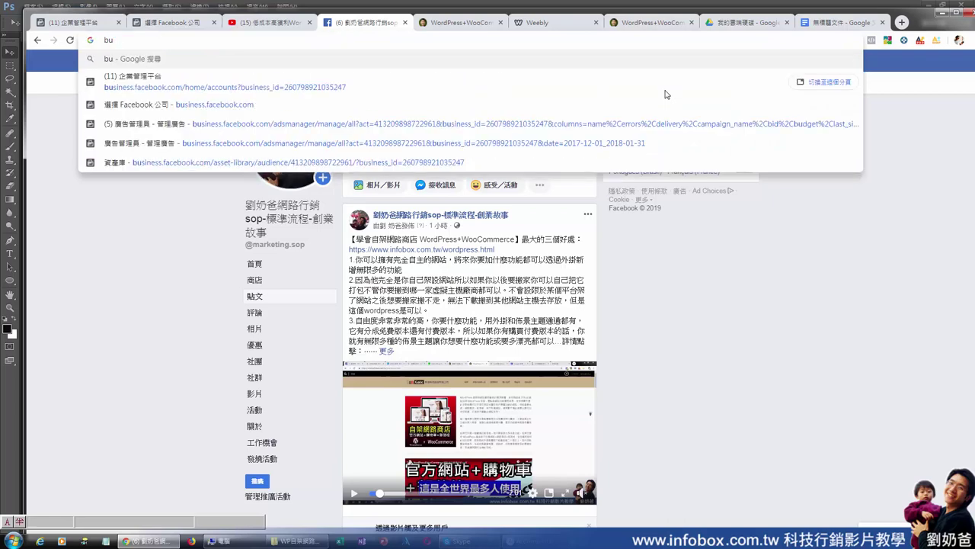
{"action": "type", "text": "siness"}
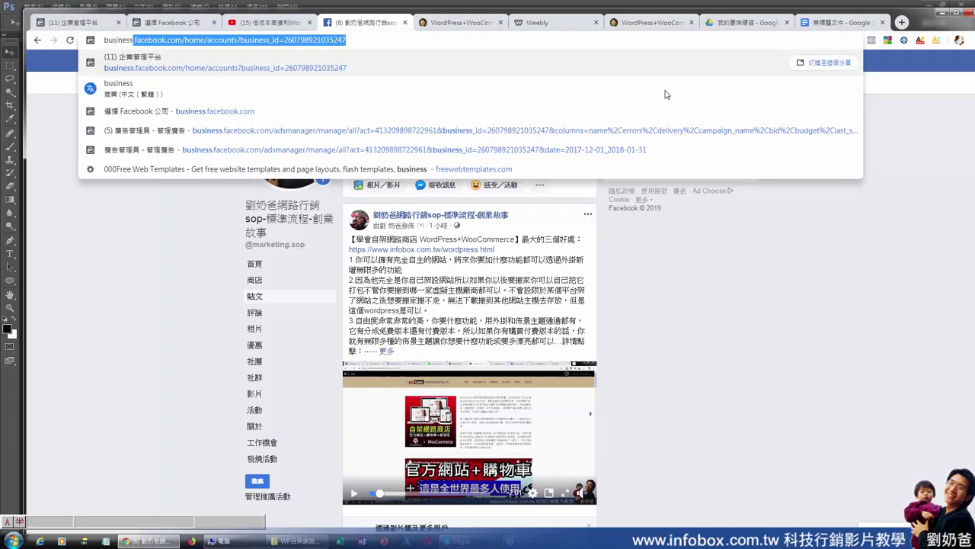
{"action": "left_click", "coordinate": [186, 40]}
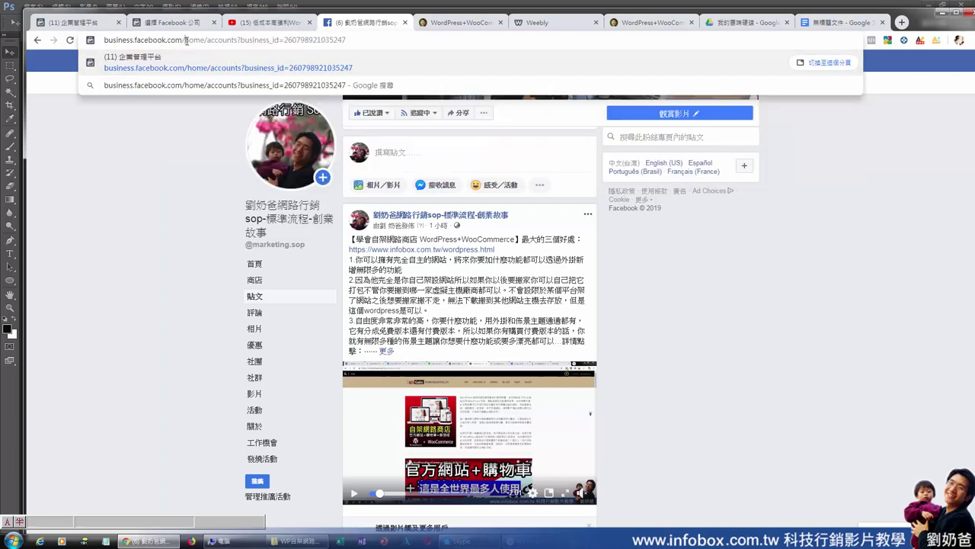
{"action": "key", "text": "shift+End"}
{"action": "key", "text": "Delete"}
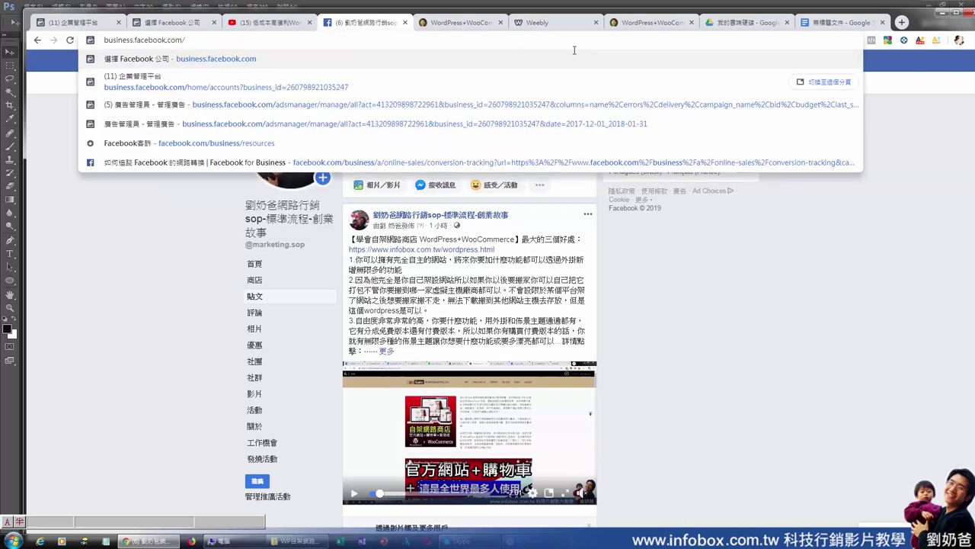
{"action": "key", "text": "Return"}
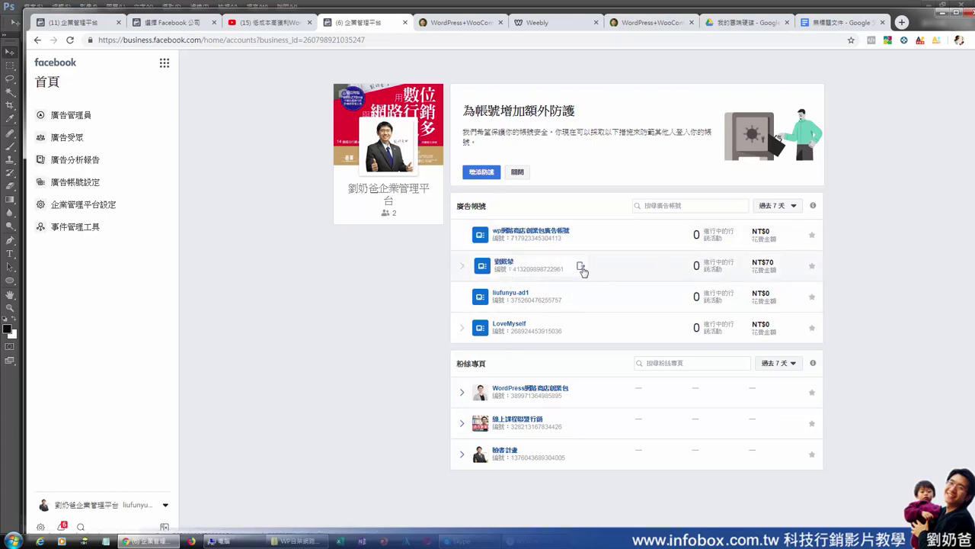
- Open the second listed ad account in Ads Manager and start a new campaign from scratch, discarding the interrupted draft
{"action": "left_click", "coordinate": [499, 267]}
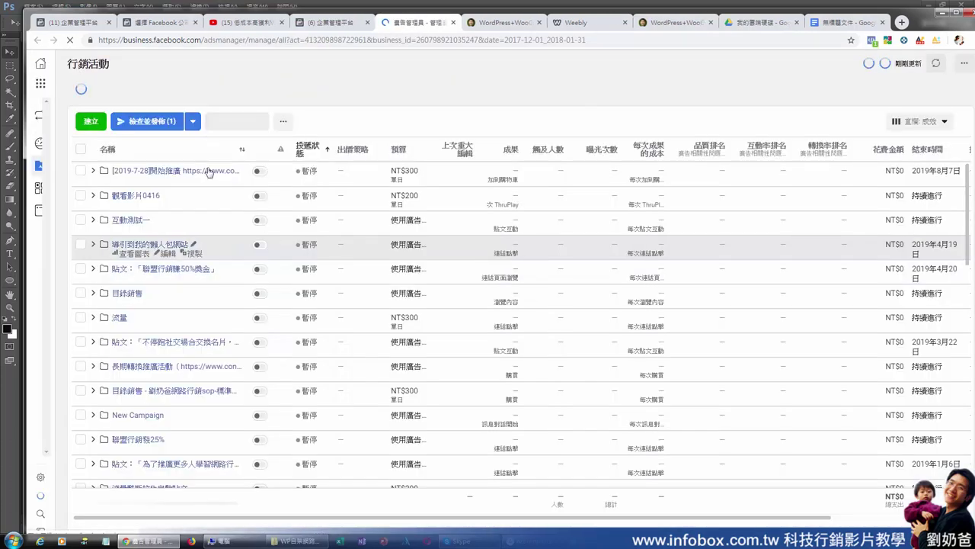
{"action": "left_click", "coordinate": [93, 122]}
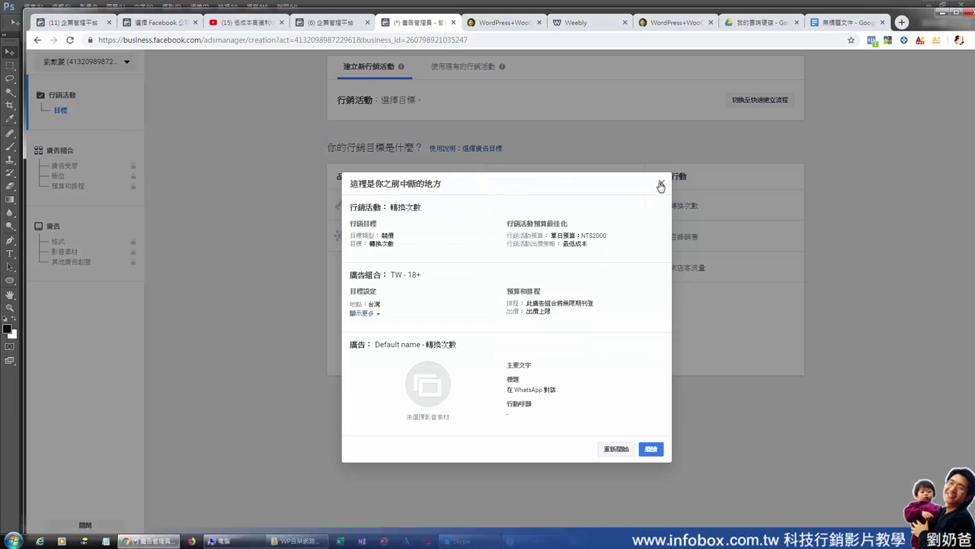
{"action": "left_click", "coordinate": [620, 454]}
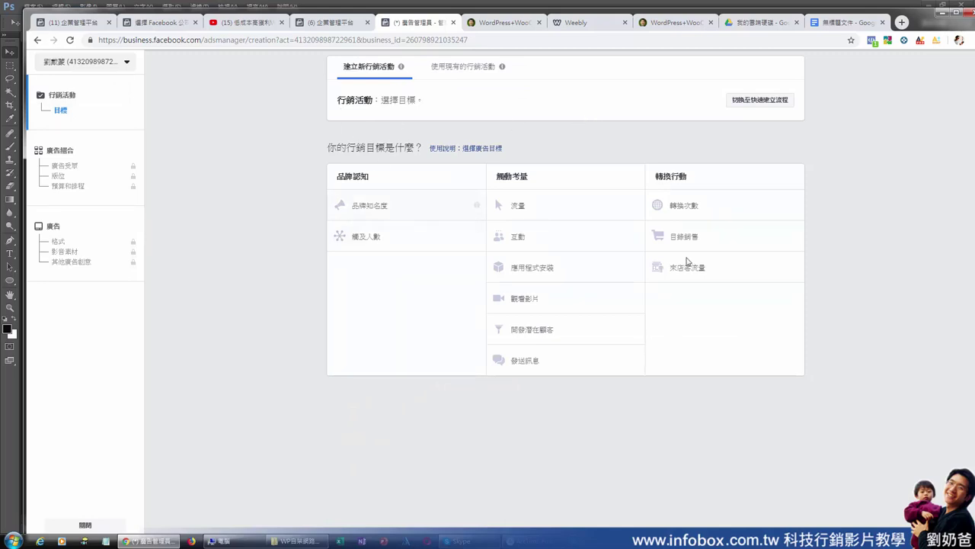
{"action": "left_click", "coordinate": [765, 101]}
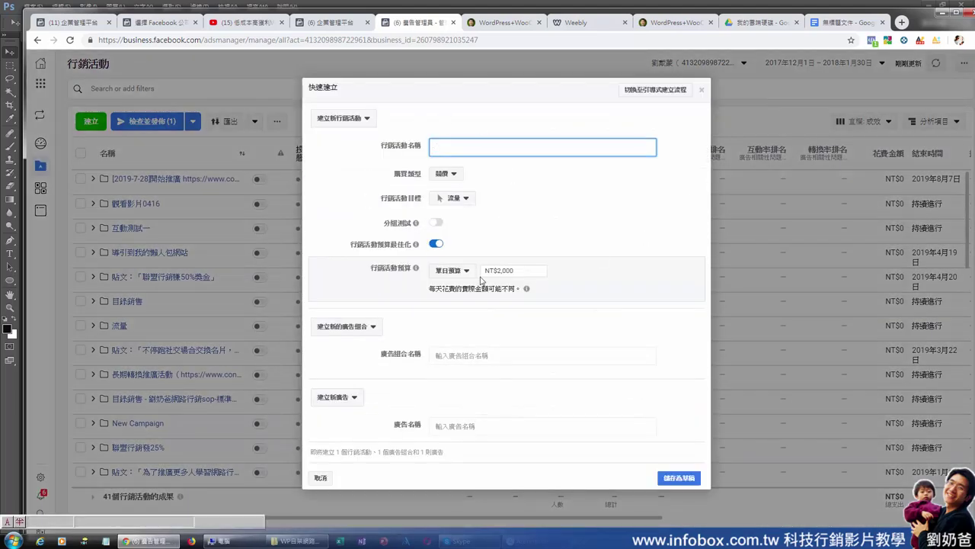
{"action": "left_click", "coordinate": [651, 89]}
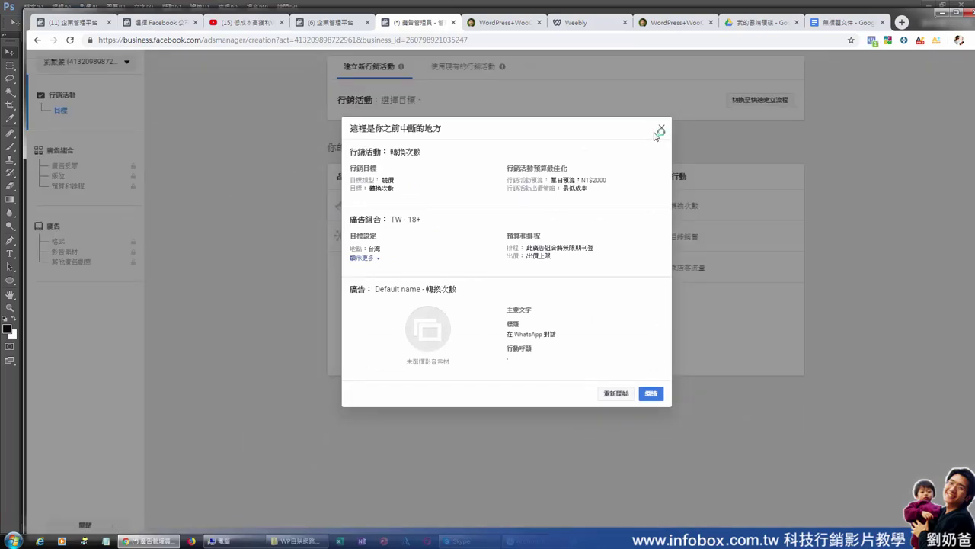
{"action": "left_click", "coordinate": [661, 130]}
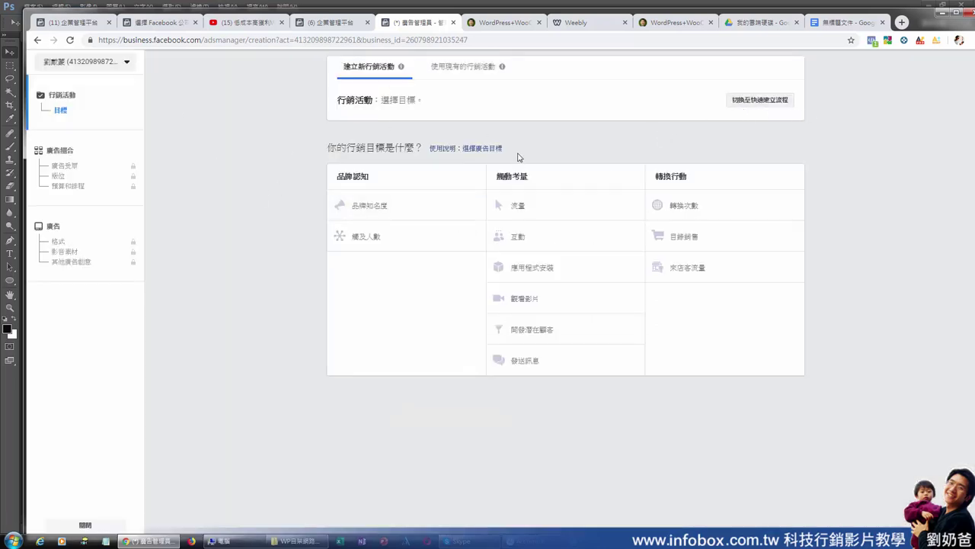
- Choose 觀看影片 (video views) as the new campaign's marketing objective
{"action": "left_click", "coordinate": [529, 304]}
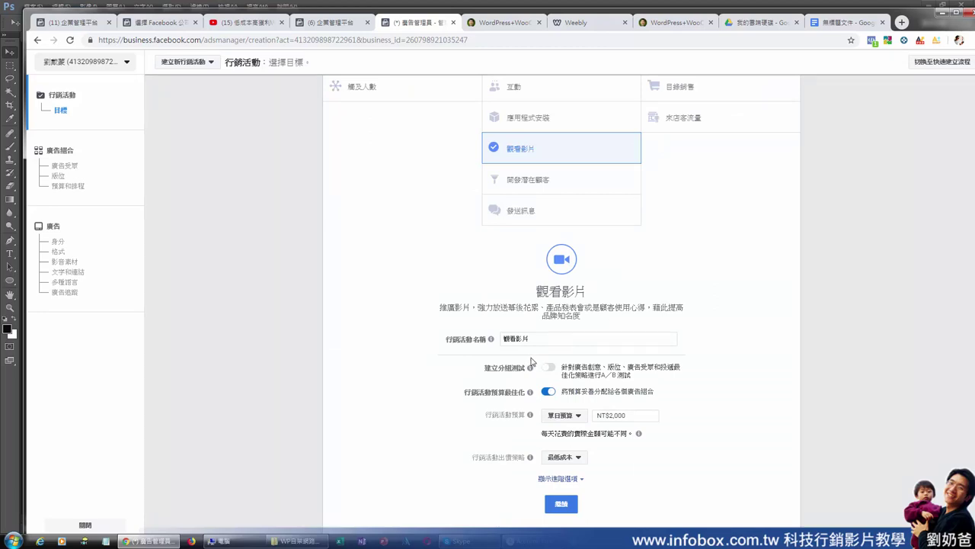
- Extend the campaign name to "觀看影片WP架站三大優點"
{"action": "left_click", "coordinate": [542, 339]}
{"action": "mouse_move", "coordinate": [491, 340]}
{"action": "left_click", "coordinate": [604, 357]}
{"action": "left_click", "coordinate": [554, 341]}
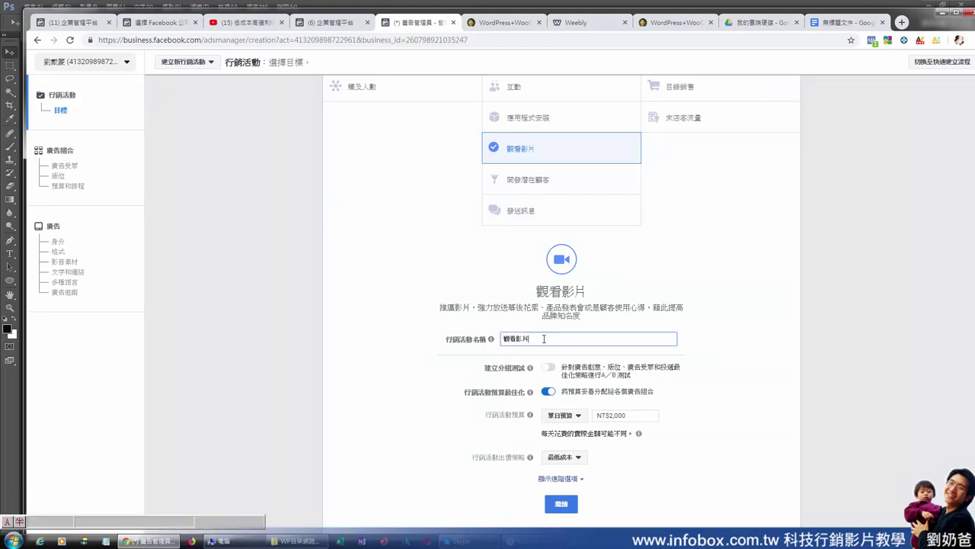
{"action": "type", "text": "WP外掛"}
{"action": "type", "text": "三"}
{"action": "type", "text": "大優點"}
- Set the campaign's daily budget to NT$500
{"action": "scroll", "coordinate": [602, 395], "scroll_direction": "down", "scroll_amount": 1}
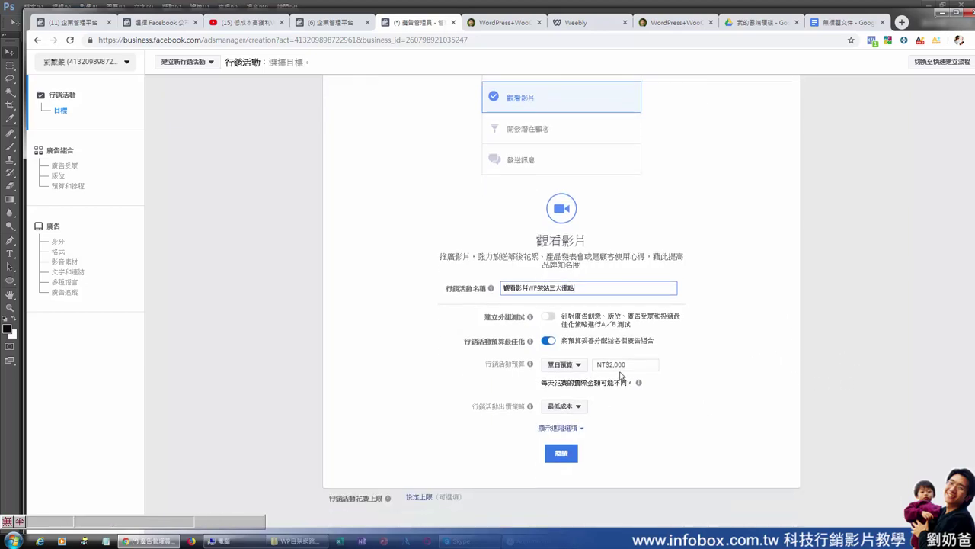
{"action": "left_click_drag", "start_coordinate": [627, 364], "coordinate": [611, 367]}
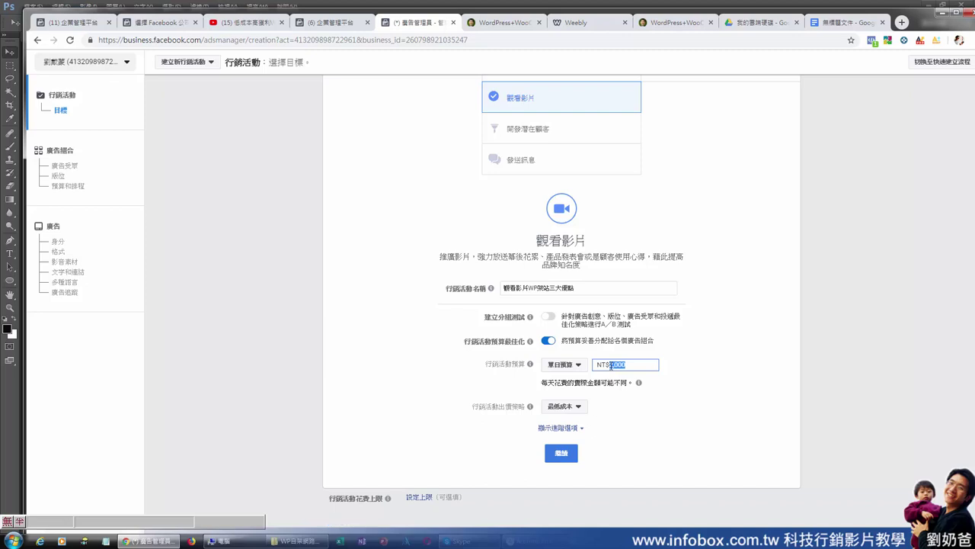
{"action": "key", "text": "BackSpace"}
{"action": "left_click", "coordinate": [606, 381]}
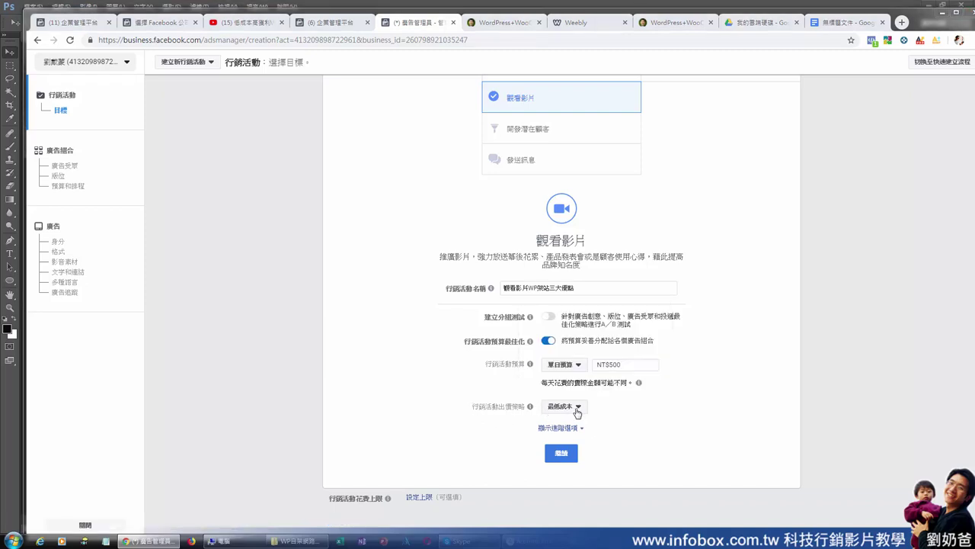
- Keep the 最低成本 bid strategy and standard delivery after checking the advanced options, and continue to the ad set settings
{"action": "left_click", "coordinate": [576, 409]}
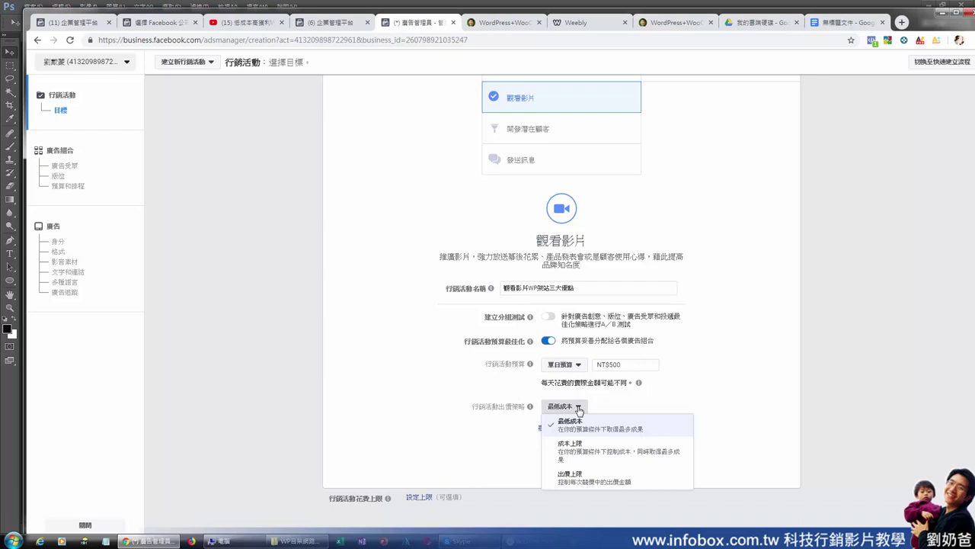
{"action": "left_click", "coordinate": [579, 410]}
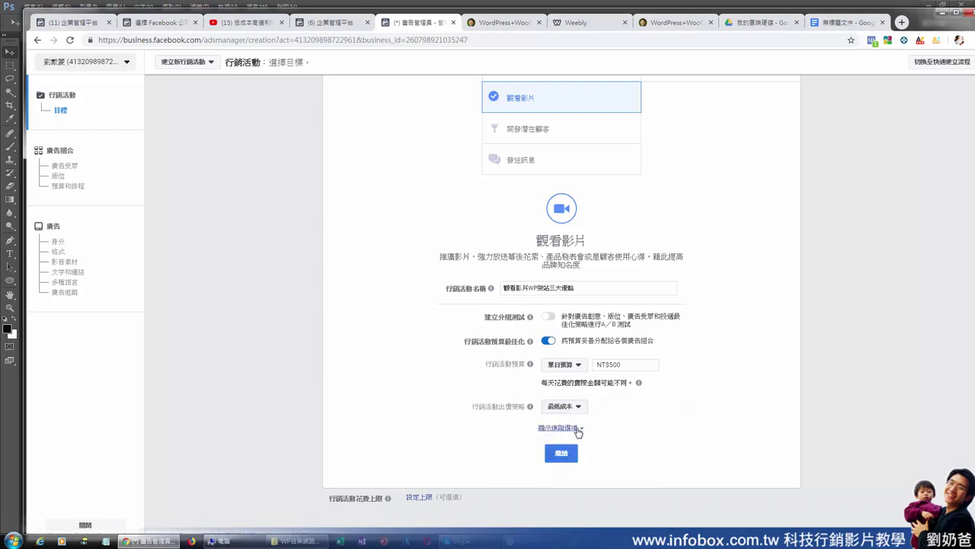
{"action": "left_click", "coordinate": [560, 427]}
{"action": "scroll", "coordinate": [654, 457], "scroll_direction": "down", "scroll_amount": 1}
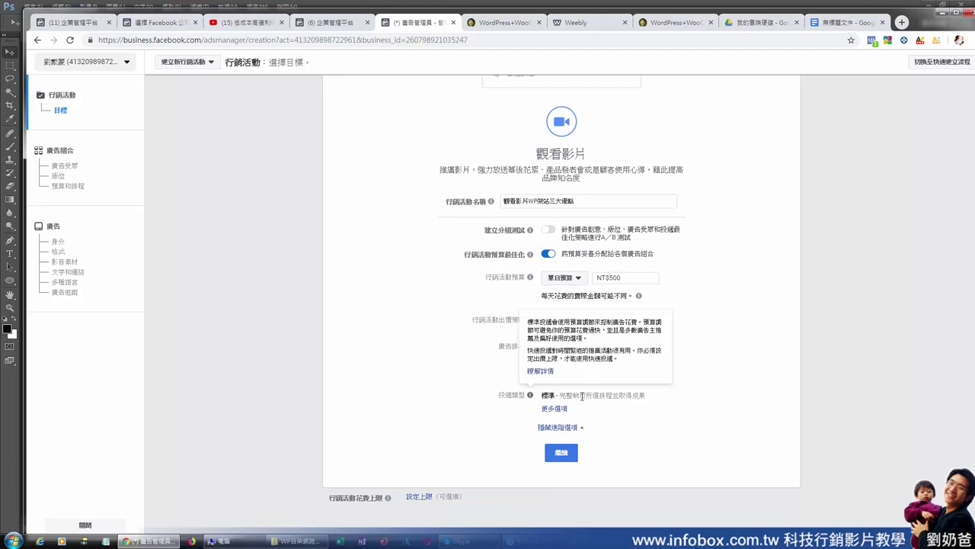
{"action": "left_click", "coordinate": [562, 453]}
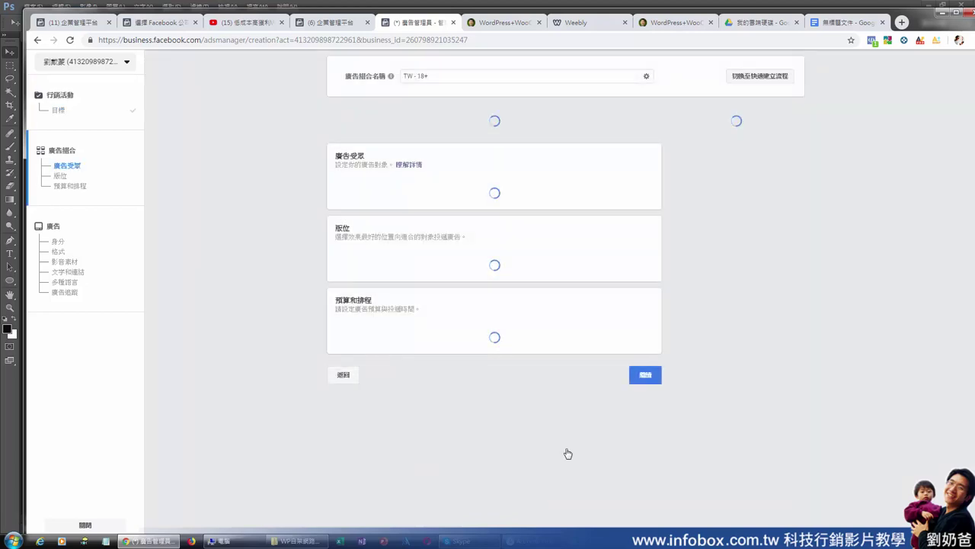
- Rename the ad set as "wp架站影片三大優點"
{"action": "left_click", "coordinate": [418, 76]}
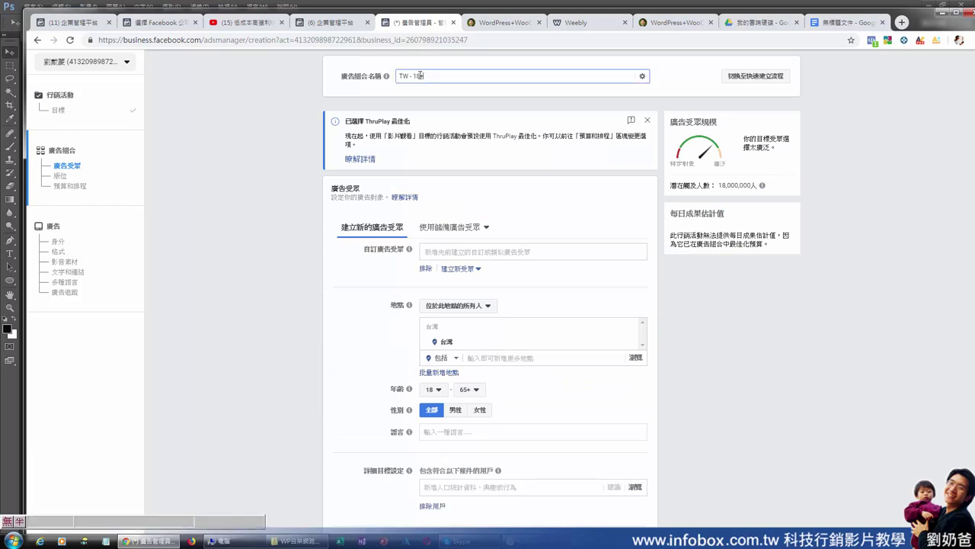
{"action": "mouse_move", "coordinate": [388, 77]}
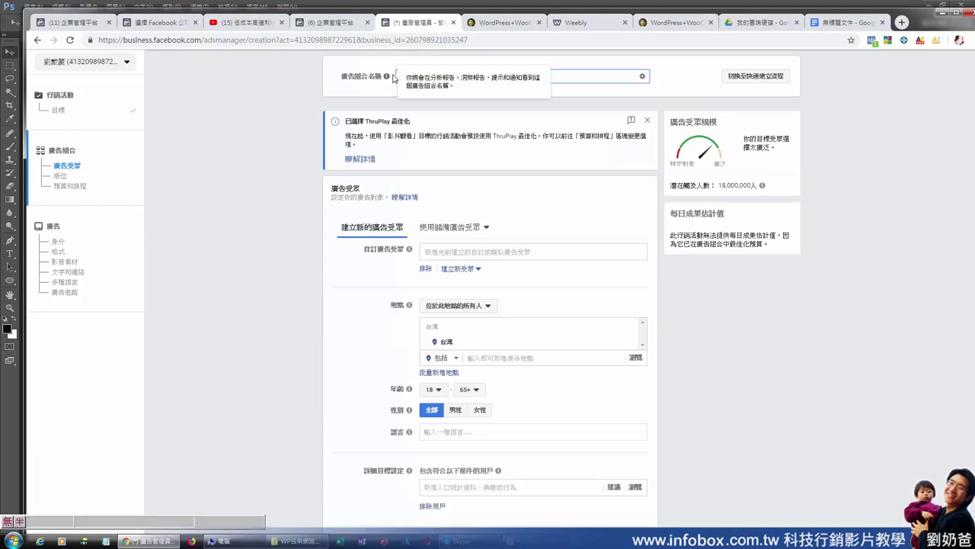
{"action": "type", "text": "wp"}
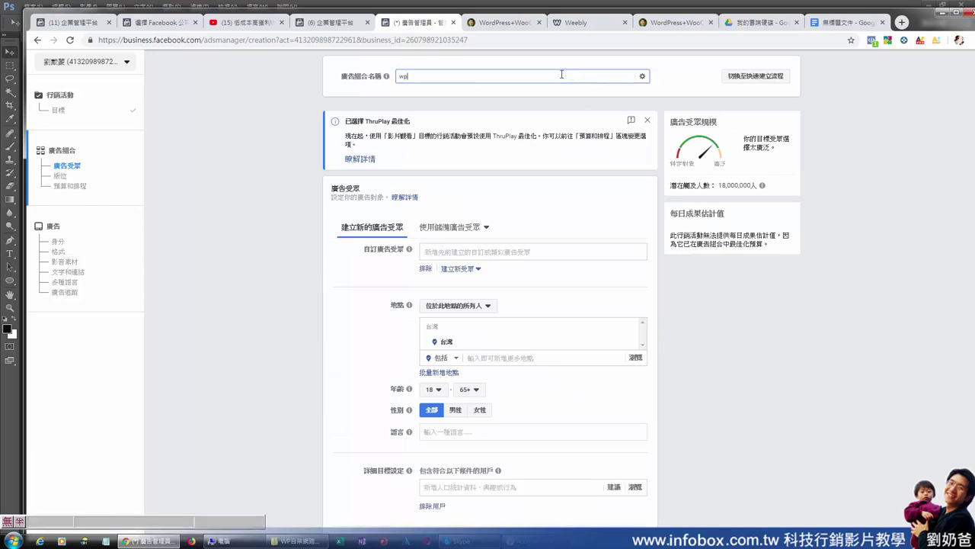
{"action": "type", "text": "架站影片三大優點"}
{"action": "double_click", "coordinate": [387, 122]}
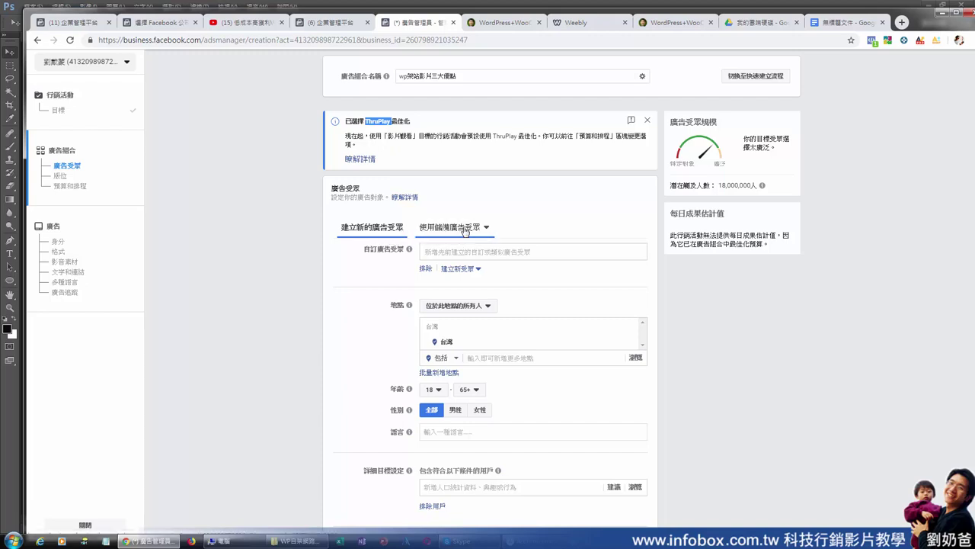
- Target the Taiwan 1% lookalike audience based on people who like the internet-marketing SOP page and check its potential reach
{"action": "left_click", "coordinate": [450, 250]}
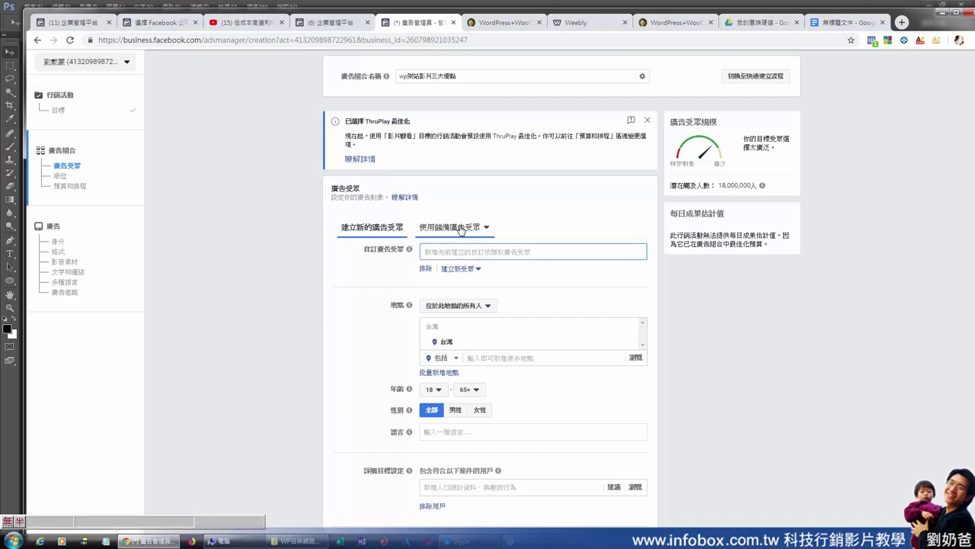
{"action": "left_click", "coordinate": [456, 252]}
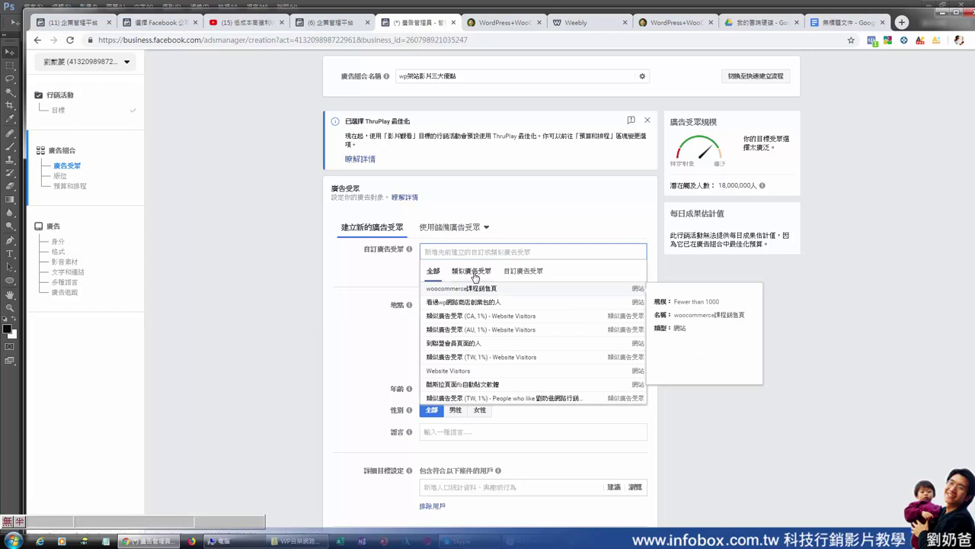
{"action": "left_click", "coordinate": [475, 271]}
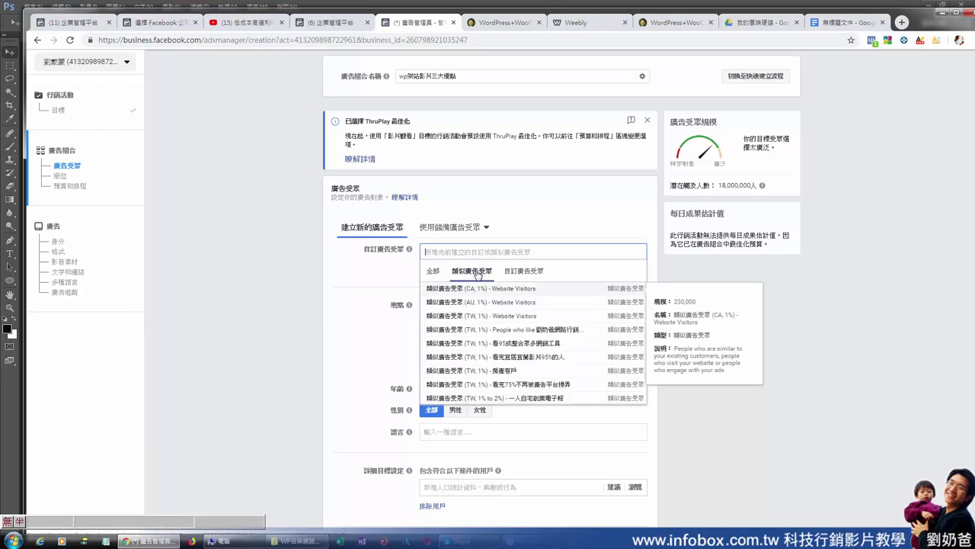
{"action": "left_click", "coordinate": [542, 332]}
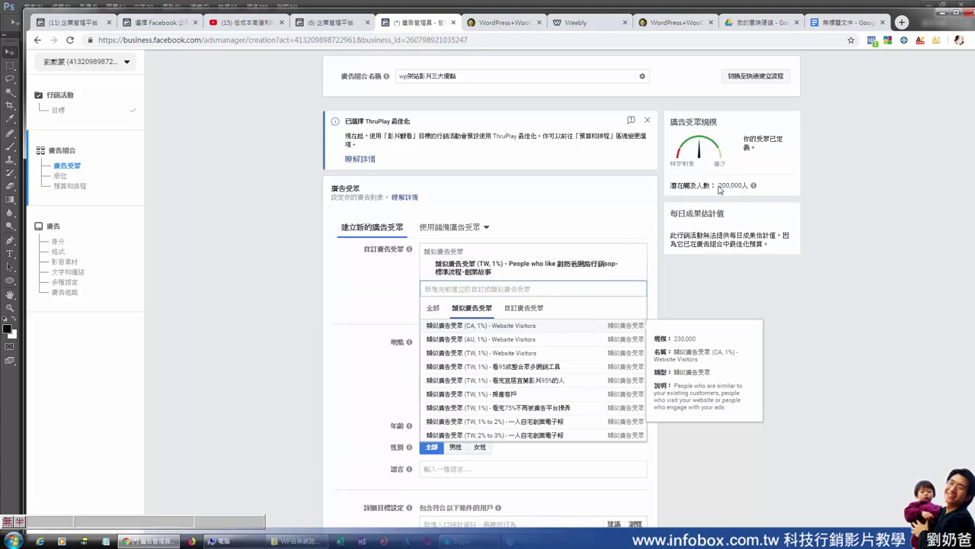
{"action": "left_click_drag", "start_coordinate": [718, 185], "coordinate": [745, 186]}
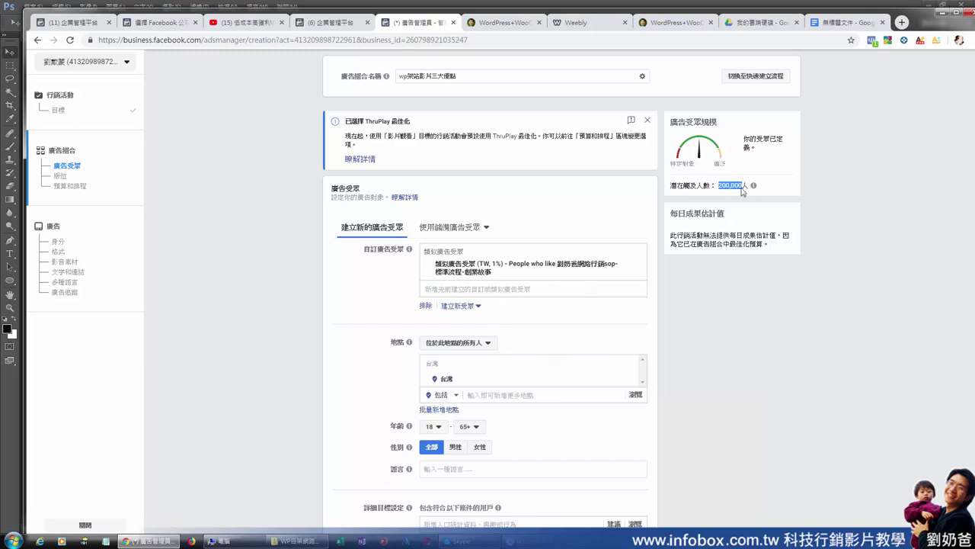
- Add the lookalike audience "(TW, 1%) - 看95成整合眾多網銷工具" to the ad set's custom audiences and check the potential reach
{"action": "left_click", "coordinate": [554, 290]}
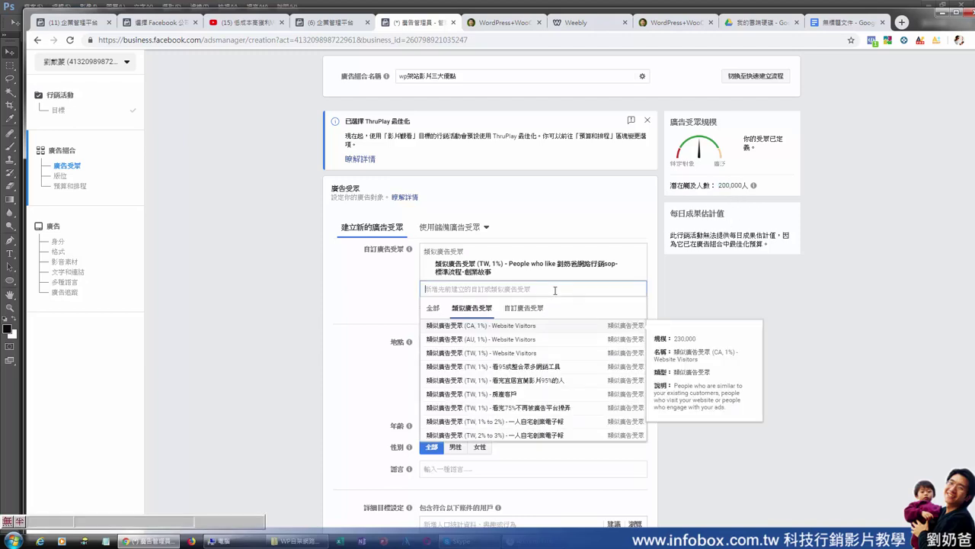
{"action": "left_click", "coordinate": [515, 366]}
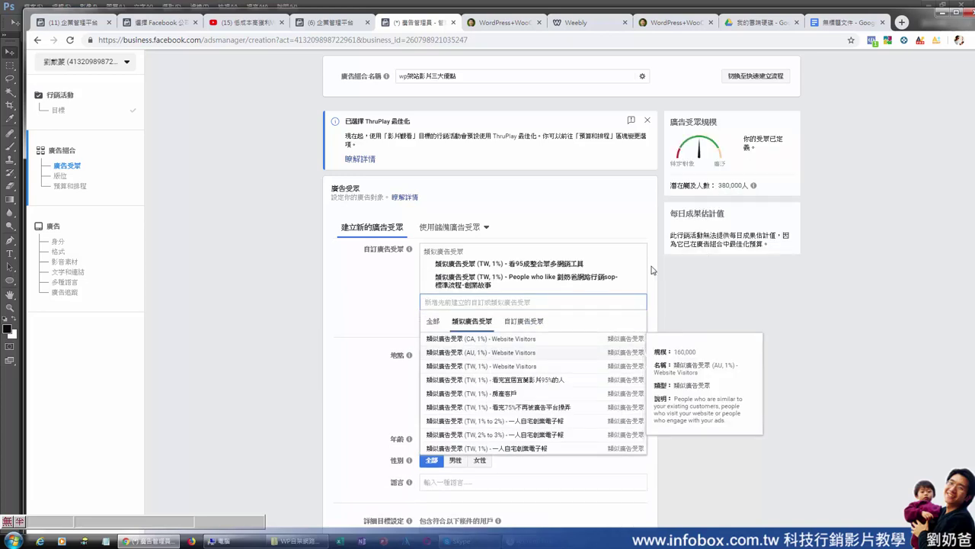
{"action": "left_click", "coordinate": [657, 306]}
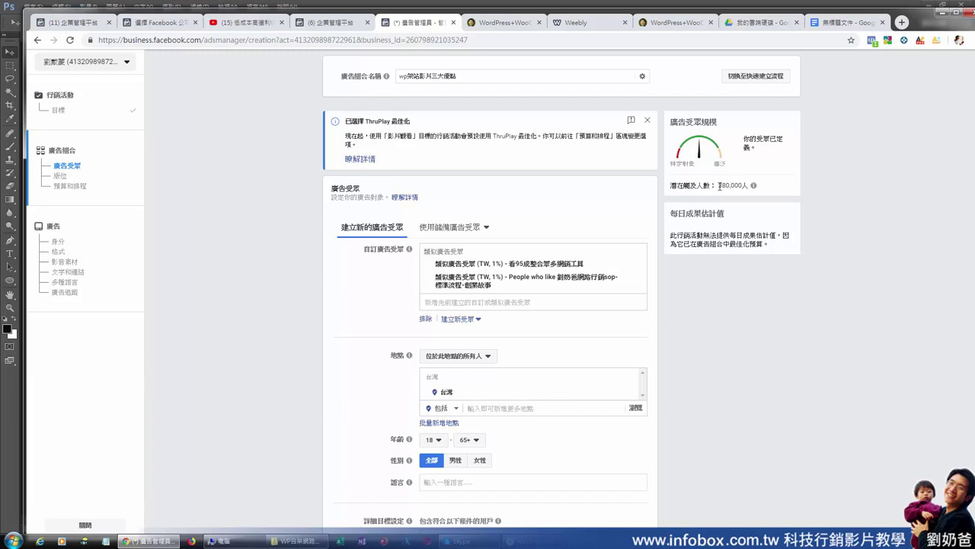
{"action": "mouse_move", "coordinate": [733, 191]}
- Review the ad set's location and minimum-age targeting options
{"action": "scroll", "coordinate": [653, 275], "scroll_direction": "down", "scroll_amount": 1}
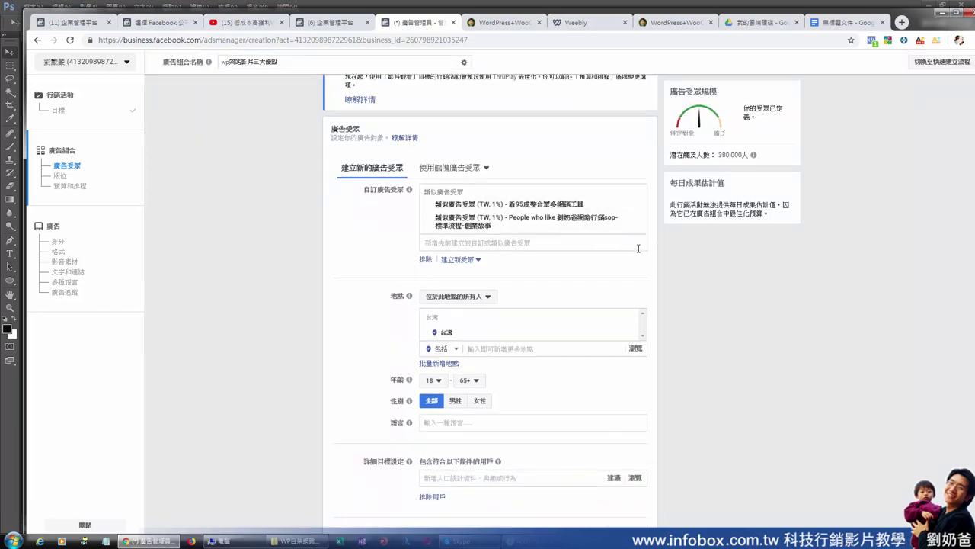
{"action": "scroll", "coordinate": [638, 251], "scroll_direction": "down", "scroll_amount": 2}
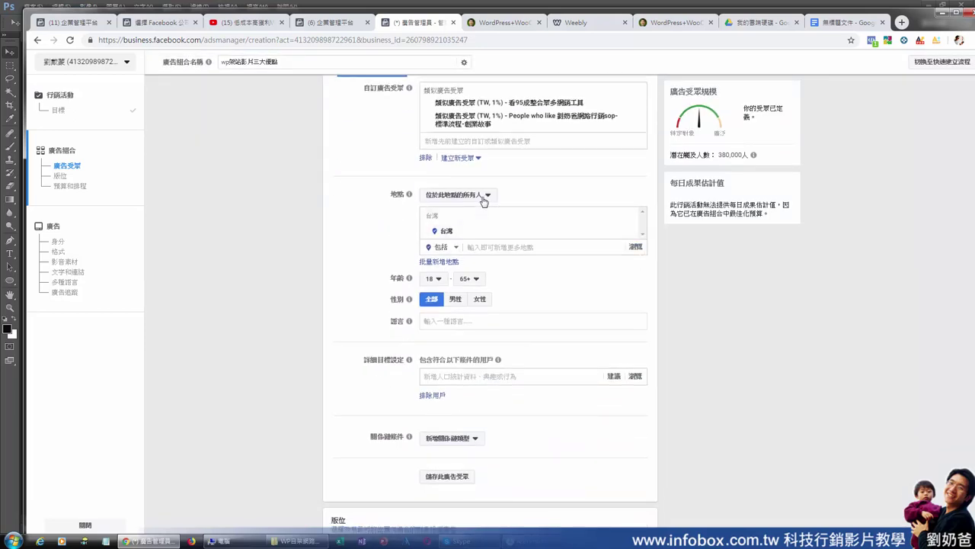
{"action": "scroll", "coordinate": [526, 236], "scroll_direction": "down", "scroll_amount": 1}
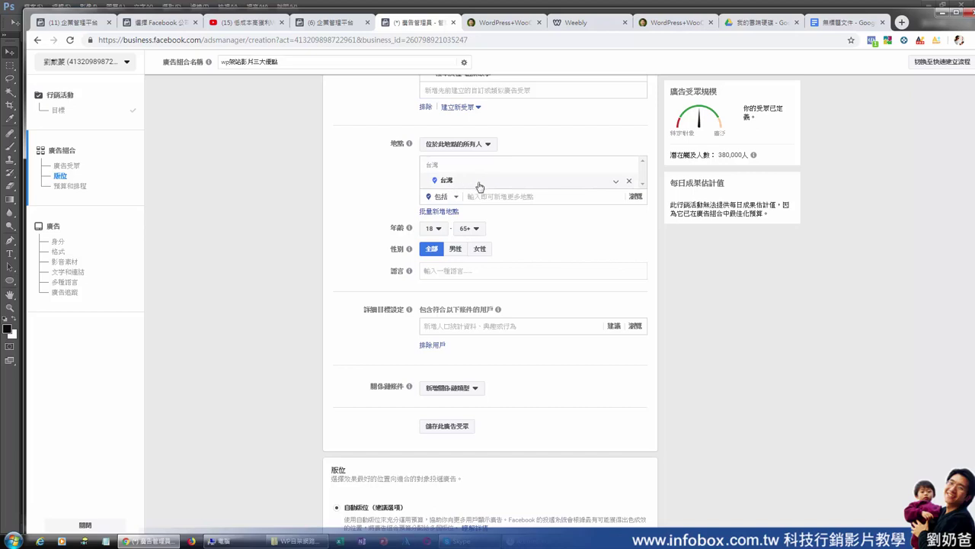
{"action": "left_click", "coordinate": [439, 229]}
{"action": "left_click", "coordinate": [439, 228]}
{"action": "left_click", "coordinate": [440, 228]}
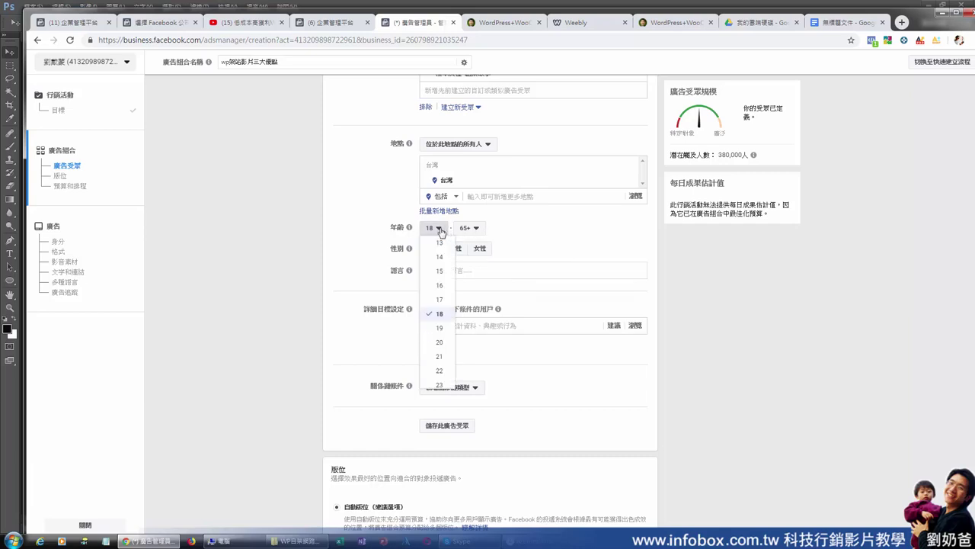
{"action": "left_click", "coordinate": [439, 228]}
{"action": "scroll", "coordinate": [406, 215], "scroll_direction": "up", "scroll_amount": 1}
{"action": "scroll", "coordinate": [406, 216], "scroll_direction": "up", "scroll_amount": 2}
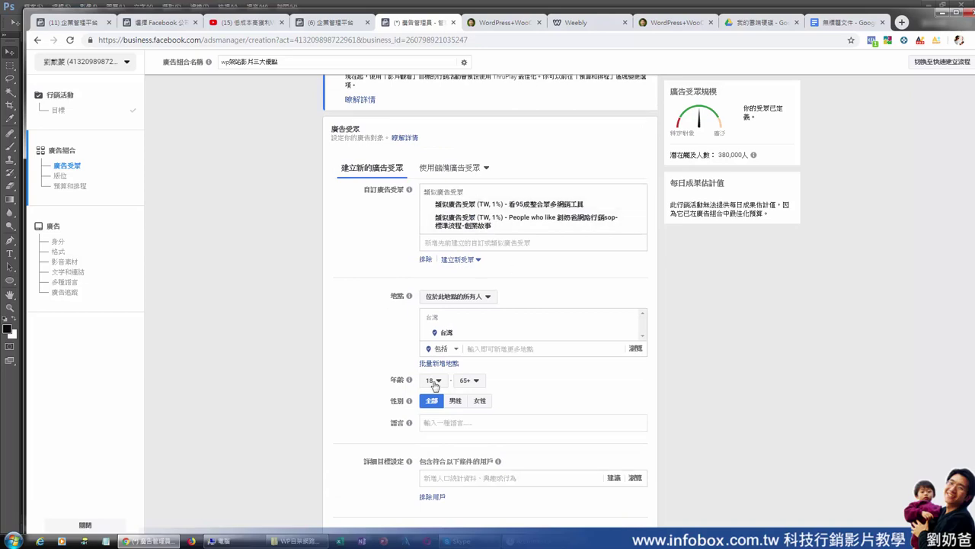
- Restrict the audience's language to 繁體中文（台灣）
{"action": "scroll", "coordinate": [492, 371], "scroll_direction": "down", "scroll_amount": 2}
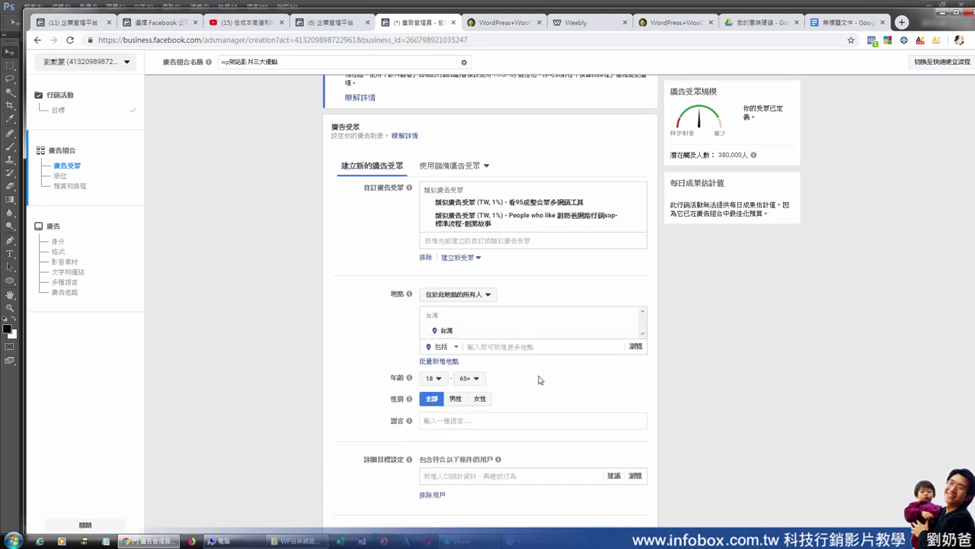
{"action": "left_click", "coordinate": [455, 321]}
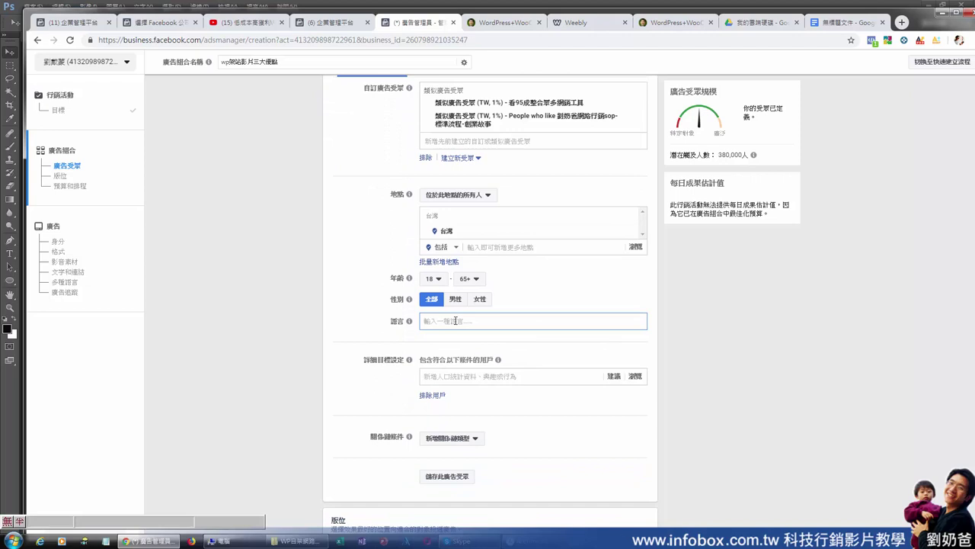
{"action": "type", "text": "OMS"}
{"action": "key", "text": "space"}
{"action": "left_click", "coordinate": [476, 336]}
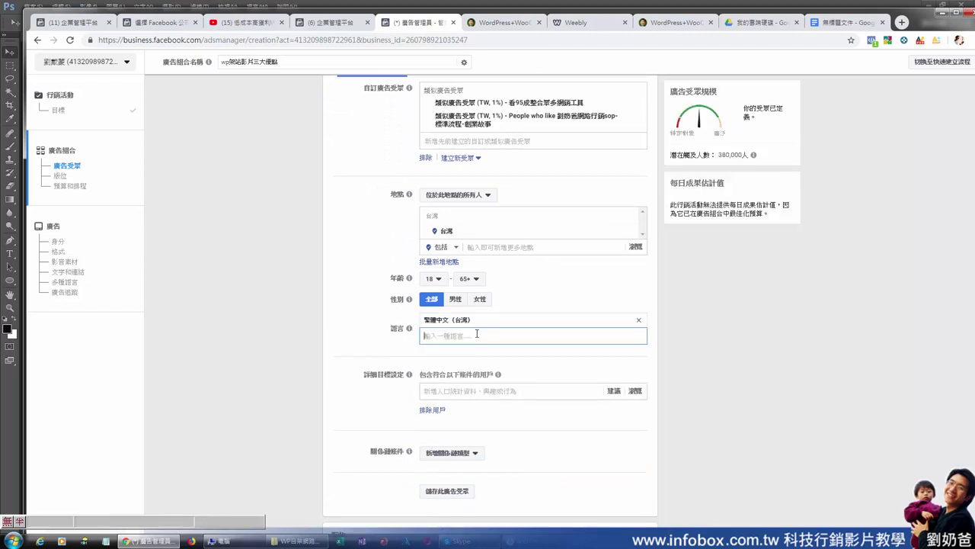
{"action": "left_click", "coordinate": [461, 326]}
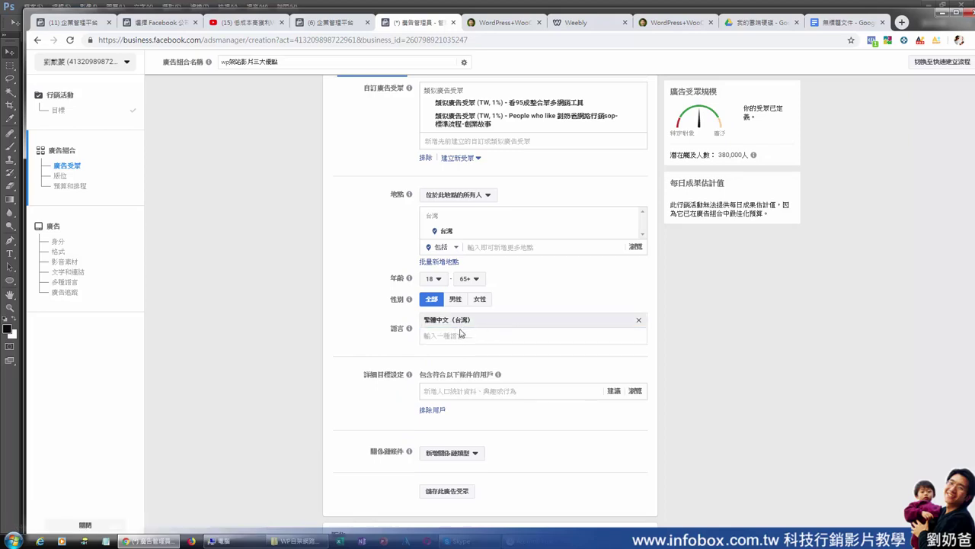
- Keep automatic placements, ThruPlay optimization and the continuous schedule for the ad set, and continue to the ad setup
{"action": "scroll", "coordinate": [699, 344], "scroll_direction": "down", "scroll_amount": 2}
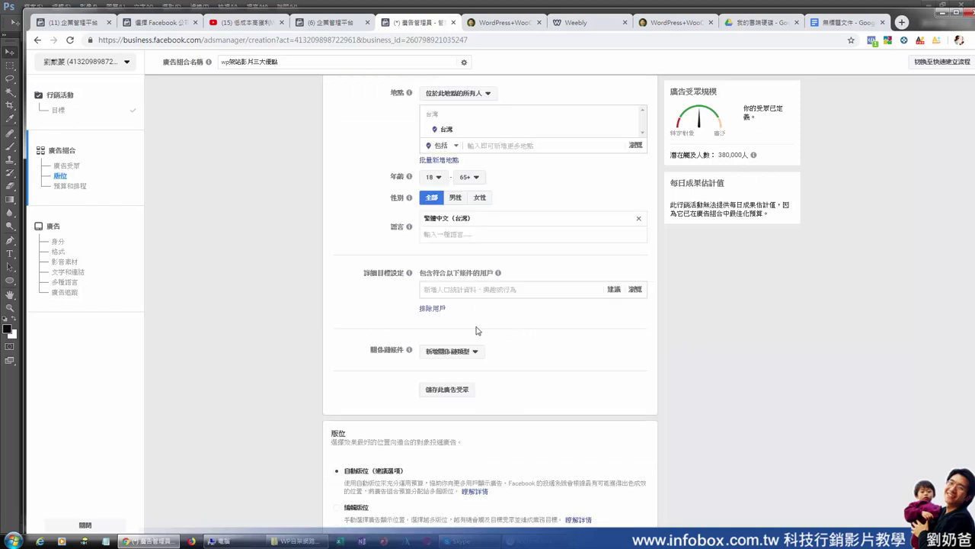
{"action": "mouse_move", "coordinate": [388, 350]}
{"action": "scroll", "coordinate": [388, 350], "scroll_direction": "down", "scroll_amount": 4}
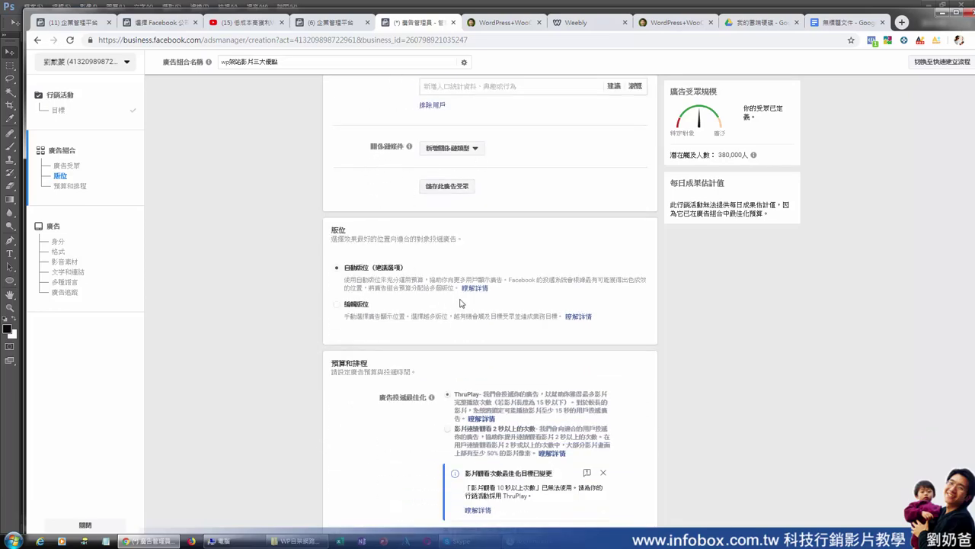
{"action": "scroll", "coordinate": [462, 304], "scroll_direction": "down", "scroll_amount": 2}
{"action": "scroll", "coordinate": [609, 326], "scroll_direction": "down", "scroll_amount": 2}
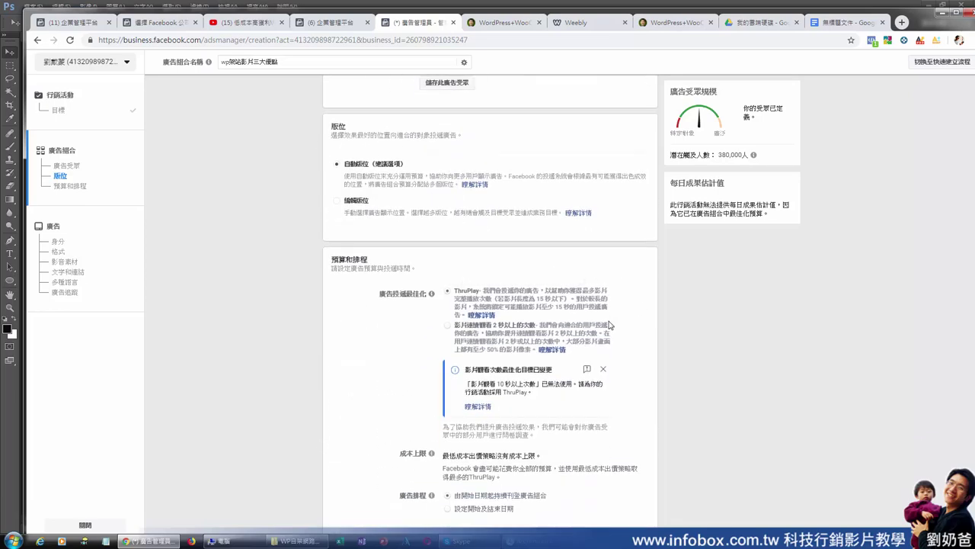
{"action": "scroll", "coordinate": [456, 200], "scroll_direction": "down", "scroll_amount": 2}
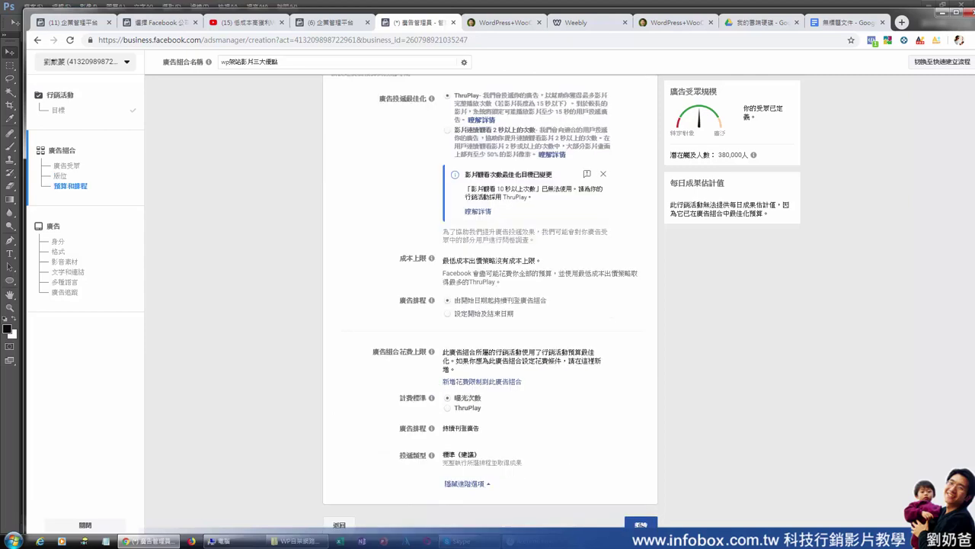
{"action": "left_click", "coordinate": [641, 525]}
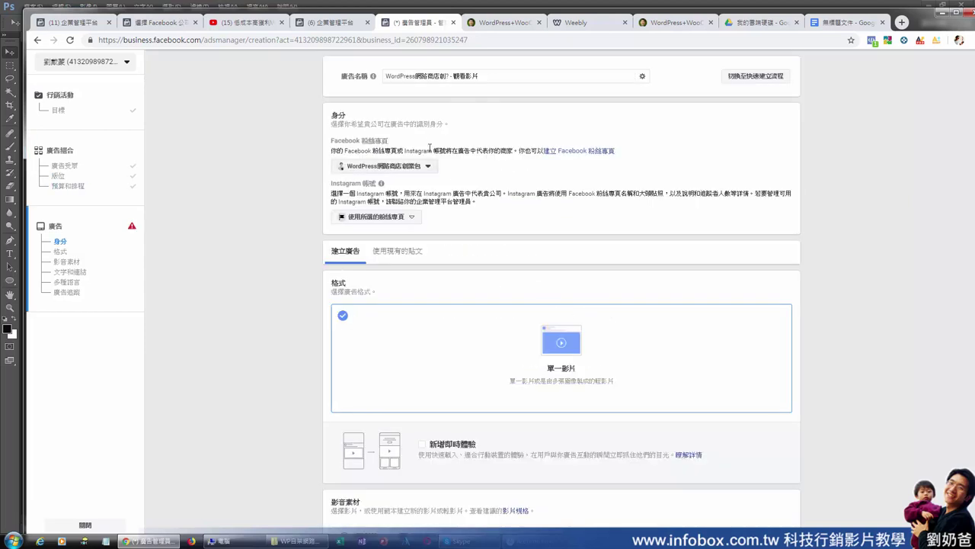
- Rename the ad as "Wp架站三大優點20190807"
{"action": "left_click", "coordinate": [470, 80]}
{"action": "left_click_drag", "start_coordinate": [479, 76], "coordinate": [393, 79]}
{"action": "type", "text": "網站三大優點20190807"}
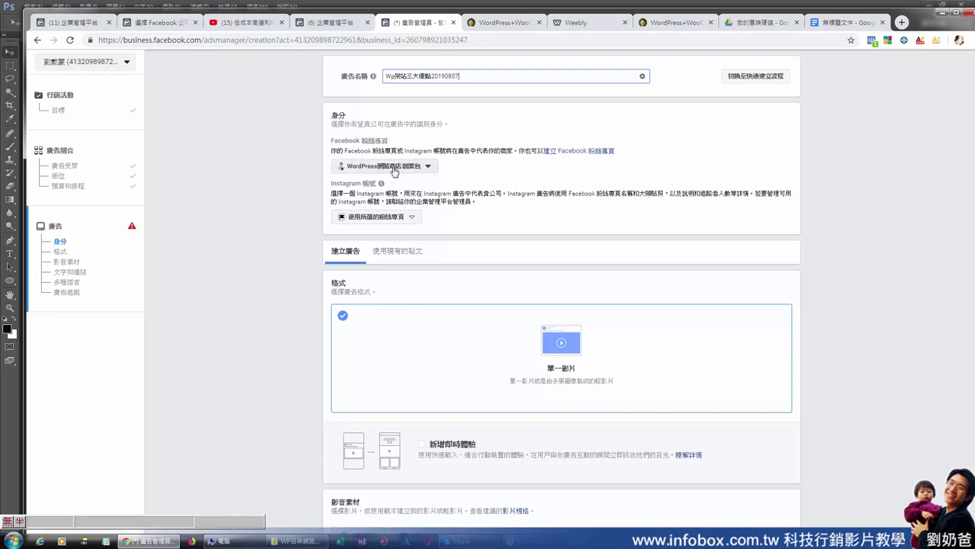
- Set the ad's Facebook page identity to 劉奶爸網路行銷sop-標準流程-創業故事
{"action": "left_click", "coordinate": [390, 166]}
{"action": "scroll", "coordinate": [380, 261], "scroll_direction": "down", "scroll_amount": 1}
{"action": "left_click", "coordinate": [380, 261]}
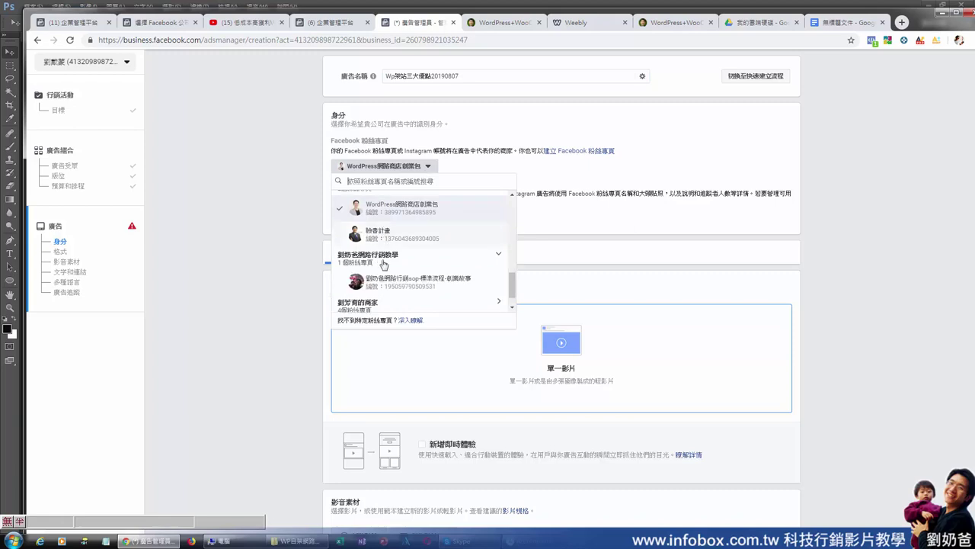
{"action": "left_click", "coordinate": [392, 283]}
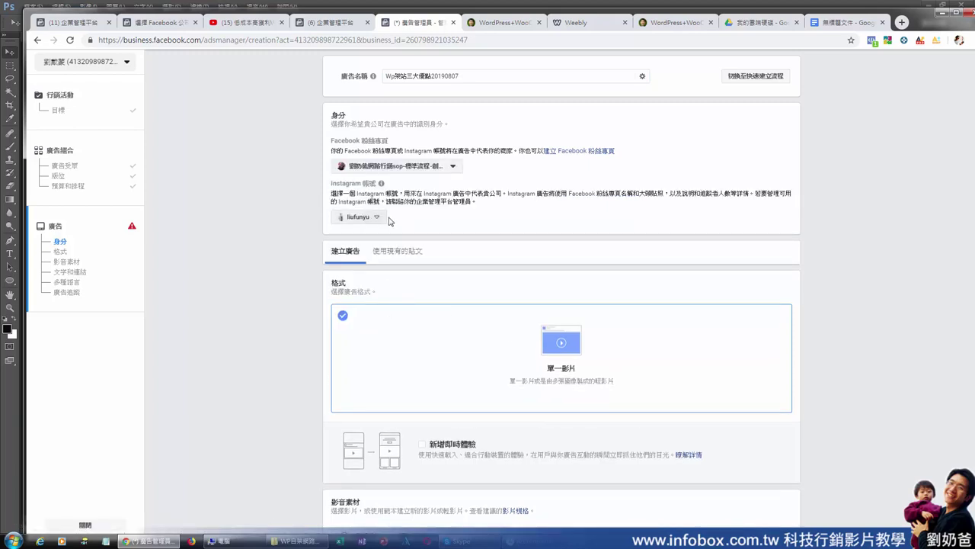
- Use the existing page post 【學會自架網路商店 WordPress+WooCommerce】 dated 2019年8月7日 as the ad creative
{"action": "left_click", "coordinate": [396, 253]}
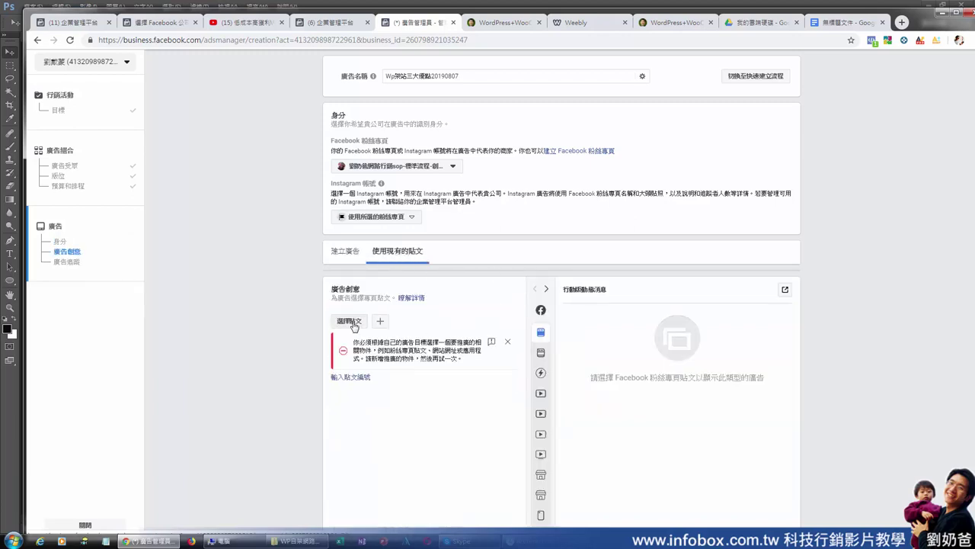
{"action": "left_click", "coordinate": [351, 322]}
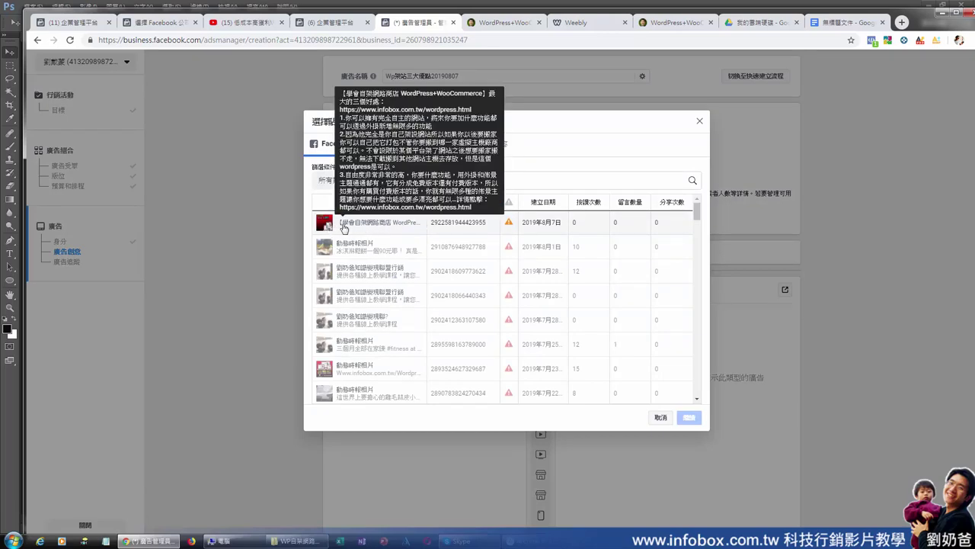
{"action": "left_click", "coordinate": [349, 226]}
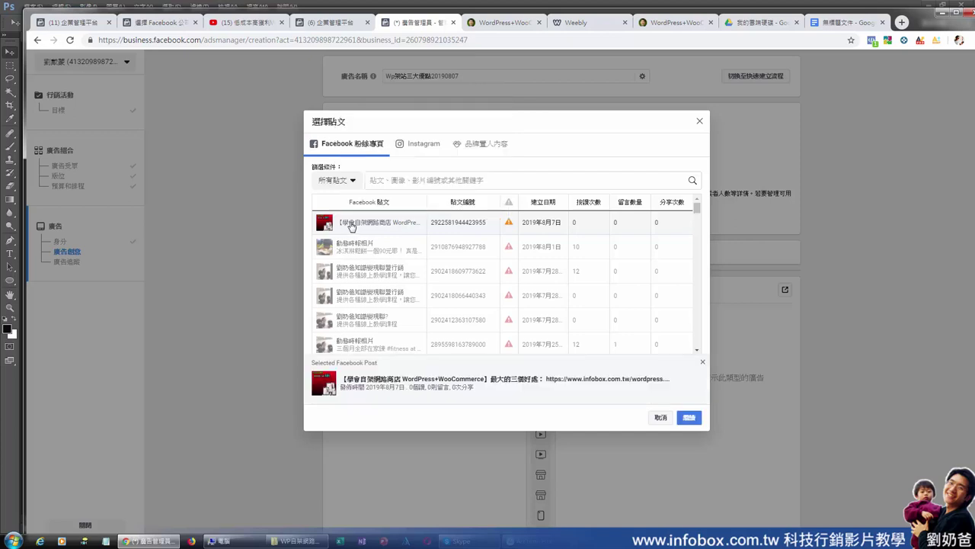
{"action": "left_click", "coordinate": [693, 424]}
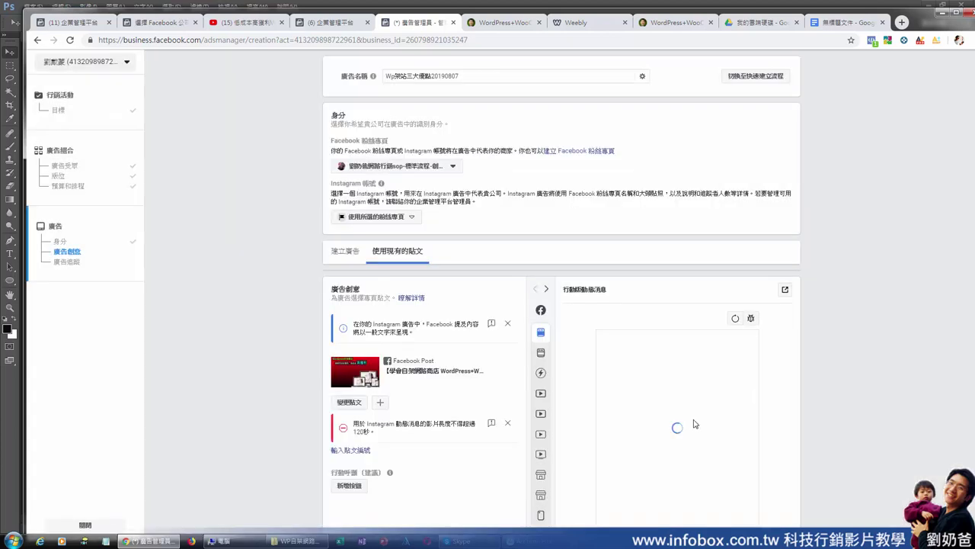
- Preview the ad in the mobile feed, desktop feed and desktop in-stream video placements, and check the Instagram video length notice
{"action": "scroll", "coordinate": [671, 384], "scroll_direction": "down", "scroll_amount": 1}
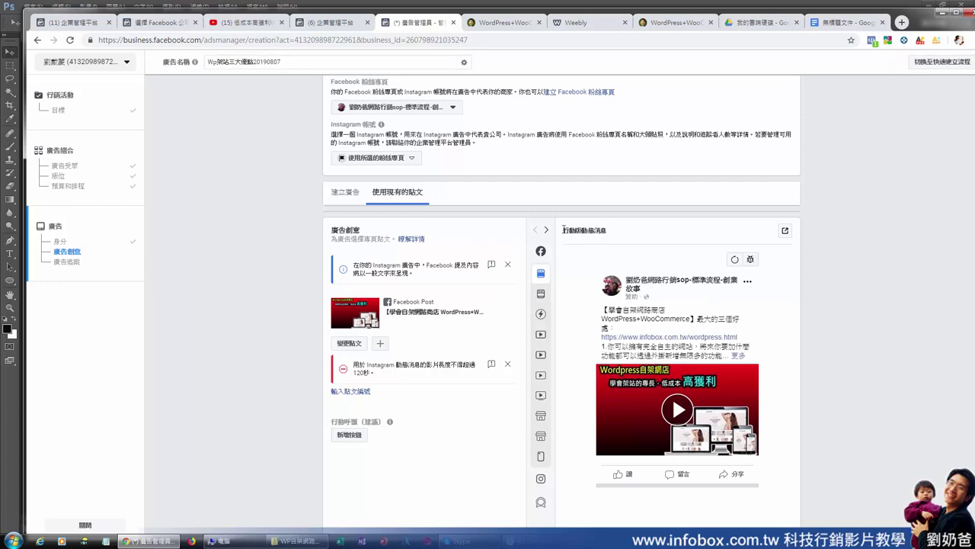
{"action": "mouse_move", "coordinate": [548, 249]}
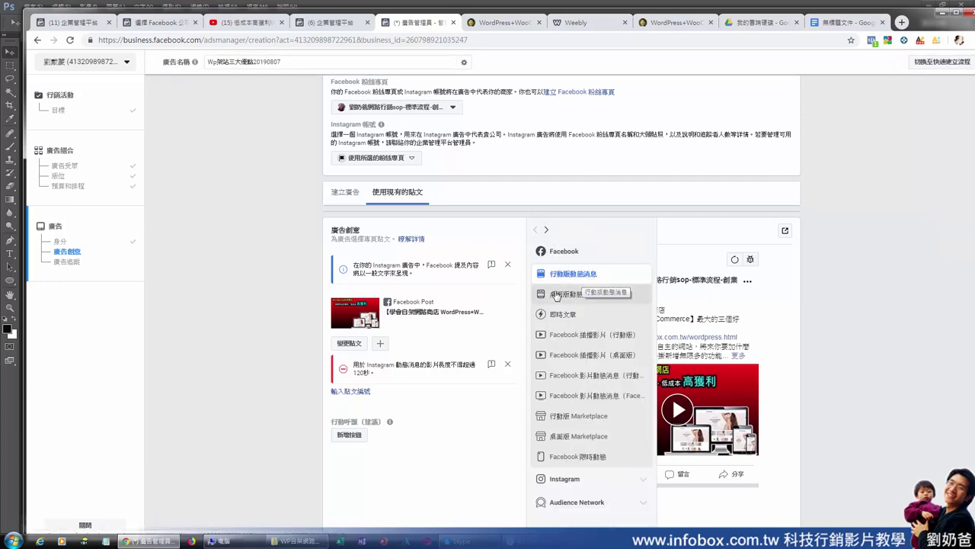
{"action": "left_click", "coordinate": [556, 295]}
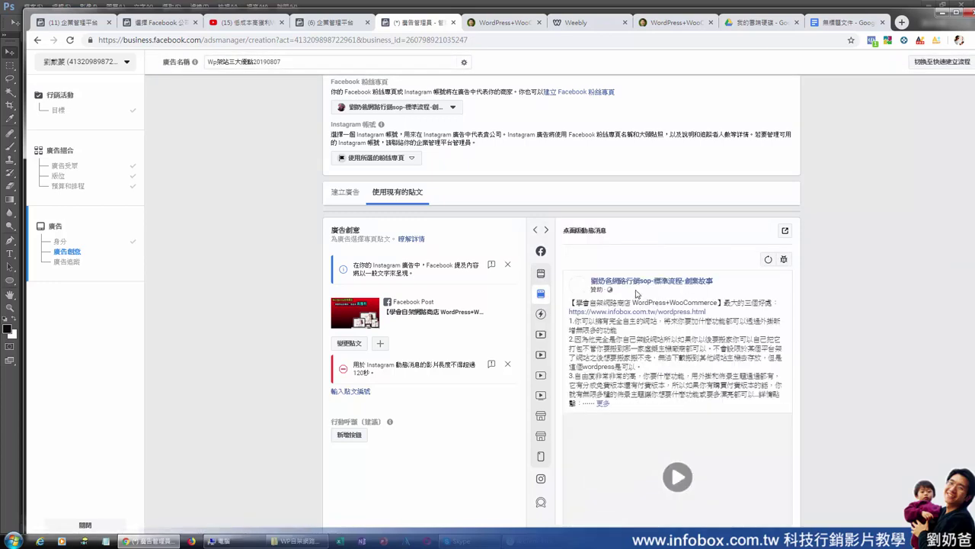
{"action": "mouse_move", "coordinate": [542, 267]}
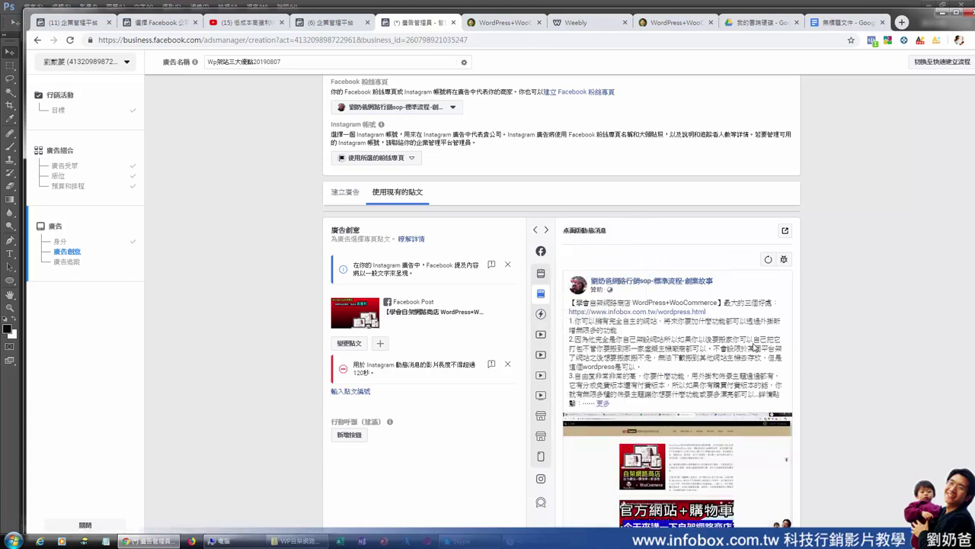
{"action": "scroll", "coordinate": [753, 348], "scroll_direction": "down", "scroll_amount": 2}
{"action": "scroll", "coordinate": [735, 308], "scroll_direction": "up", "scroll_amount": 2}
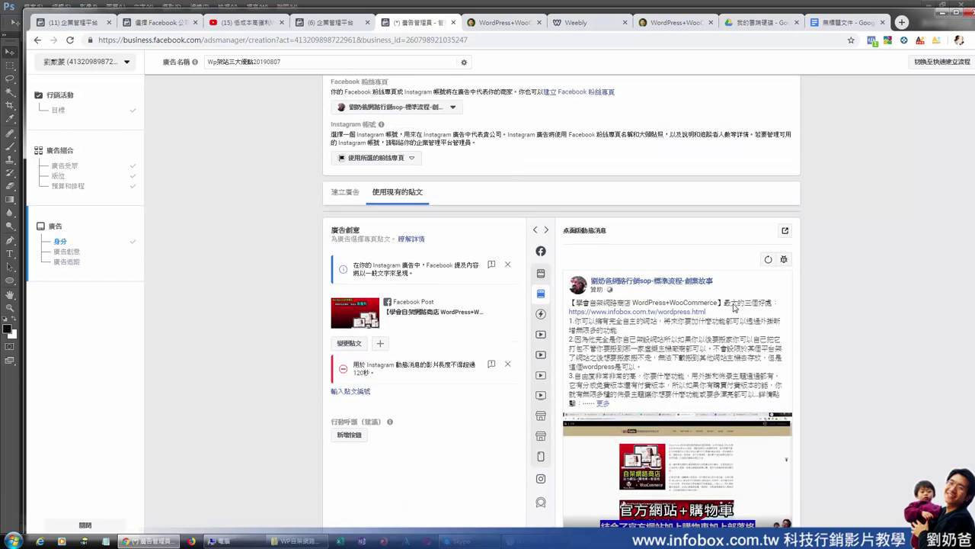
{"action": "left_click", "coordinate": [541, 354]}
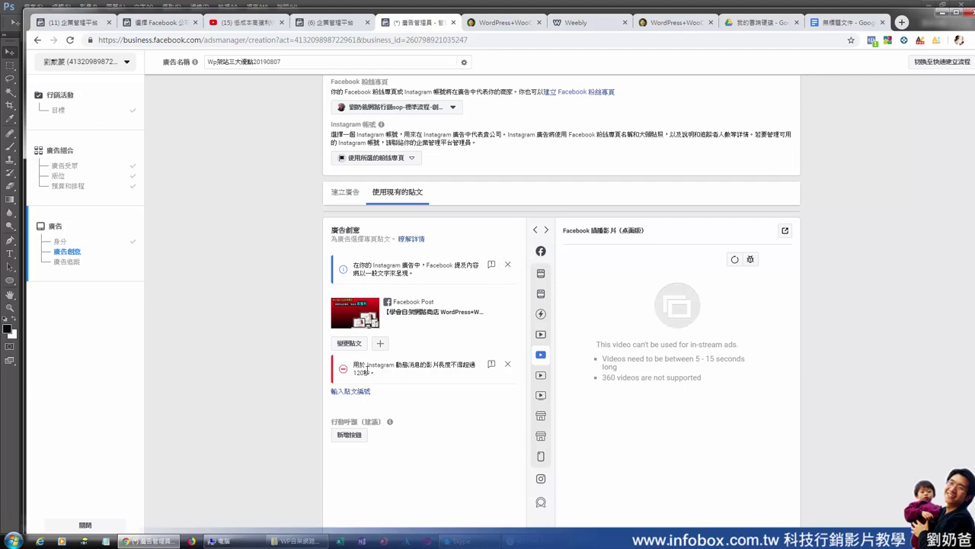
{"action": "left_click_drag", "start_coordinate": [355, 367], "coordinate": [404, 378]}
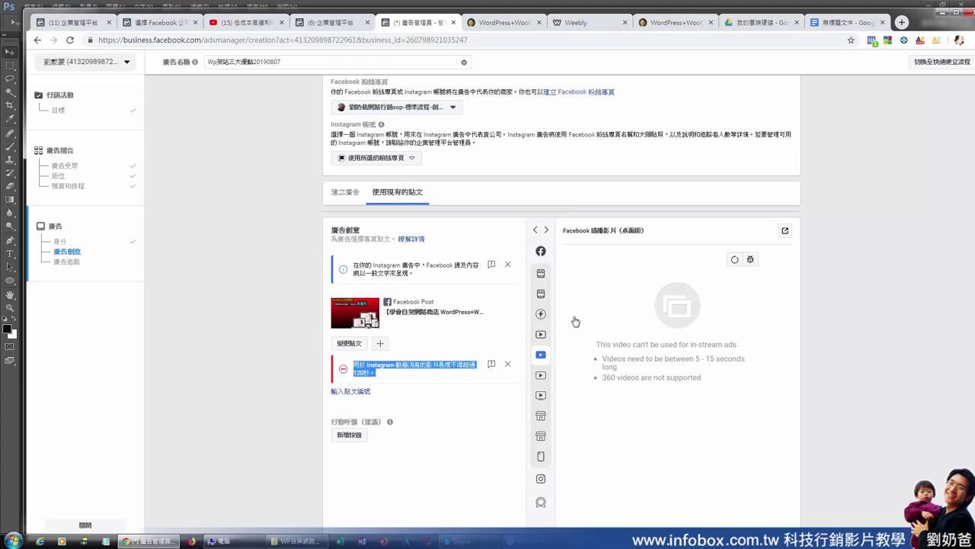
{"action": "left_click", "coordinate": [473, 419]}
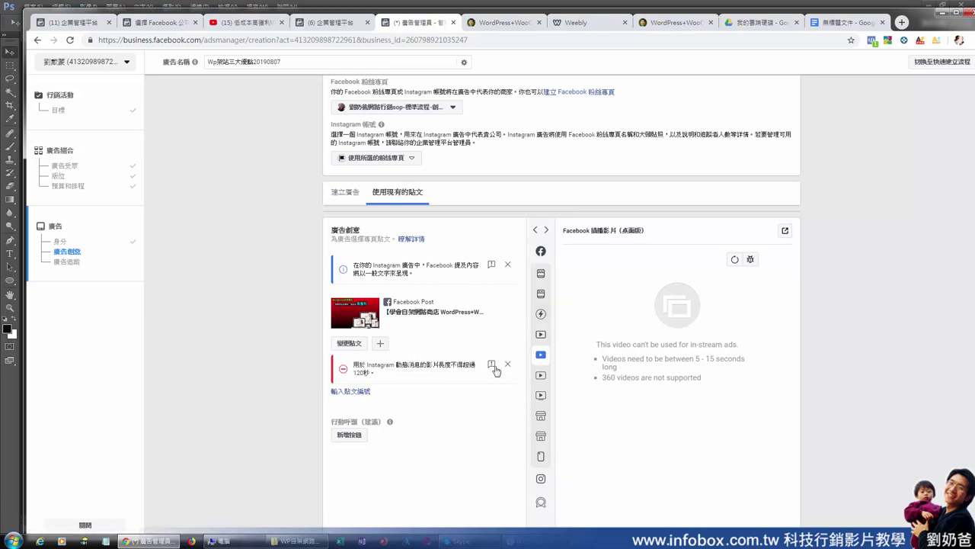
- Start adding a call-to-action button to the post with 瞭解詳情 as its action
{"action": "scroll", "coordinate": [511, 343], "scroll_direction": "down", "scroll_amount": 1}
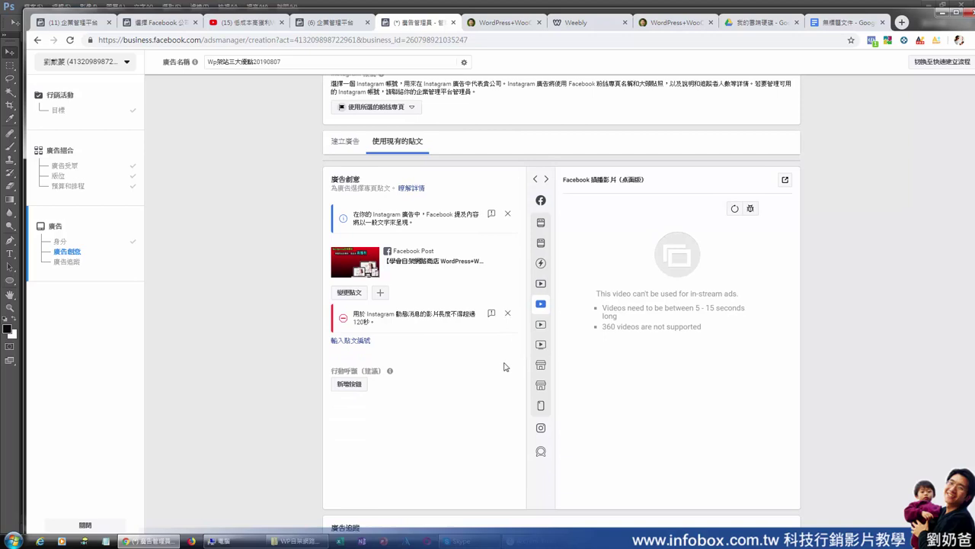
{"action": "scroll", "coordinate": [484, 365], "scroll_direction": "down", "scroll_amount": 1}
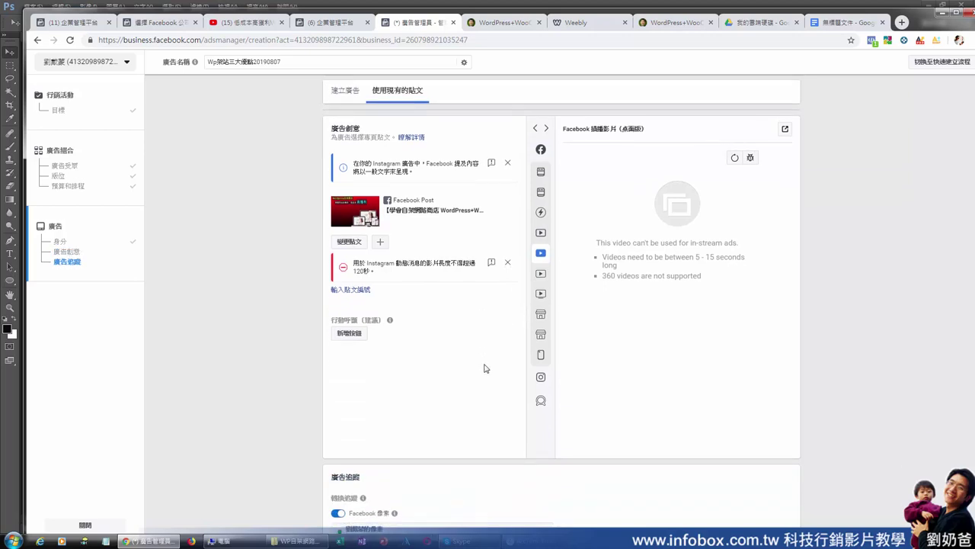
{"action": "left_click", "coordinate": [350, 333]}
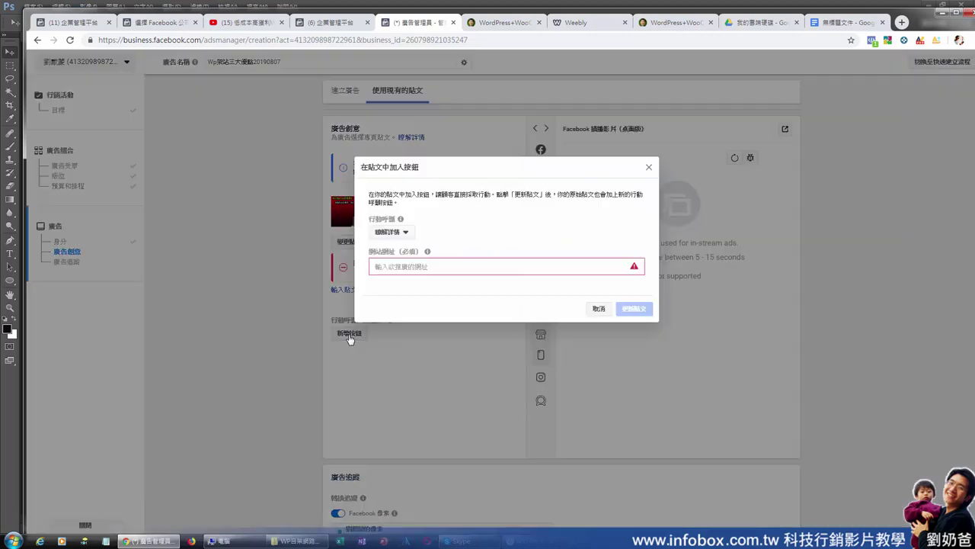
{"action": "left_click", "coordinate": [419, 266]}
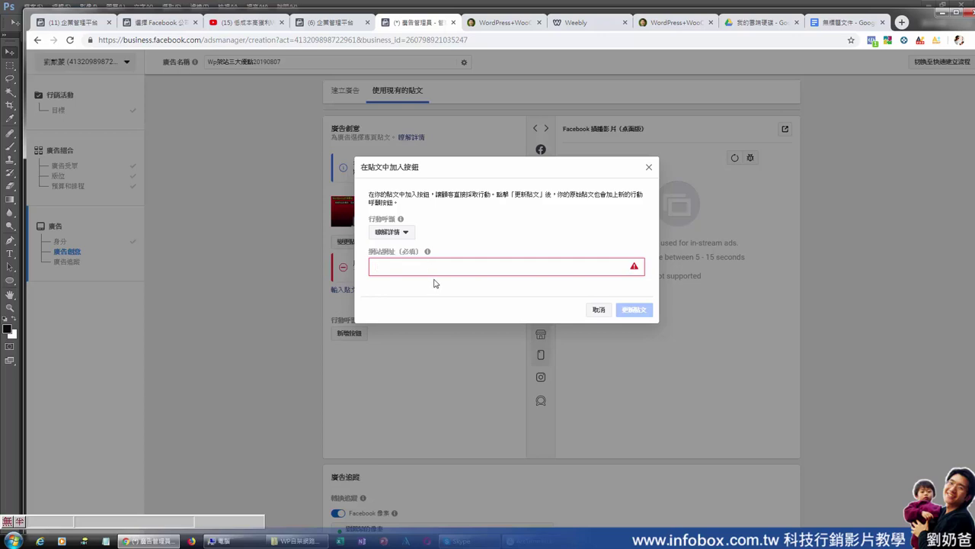
{"action": "left_click", "coordinate": [406, 234]}
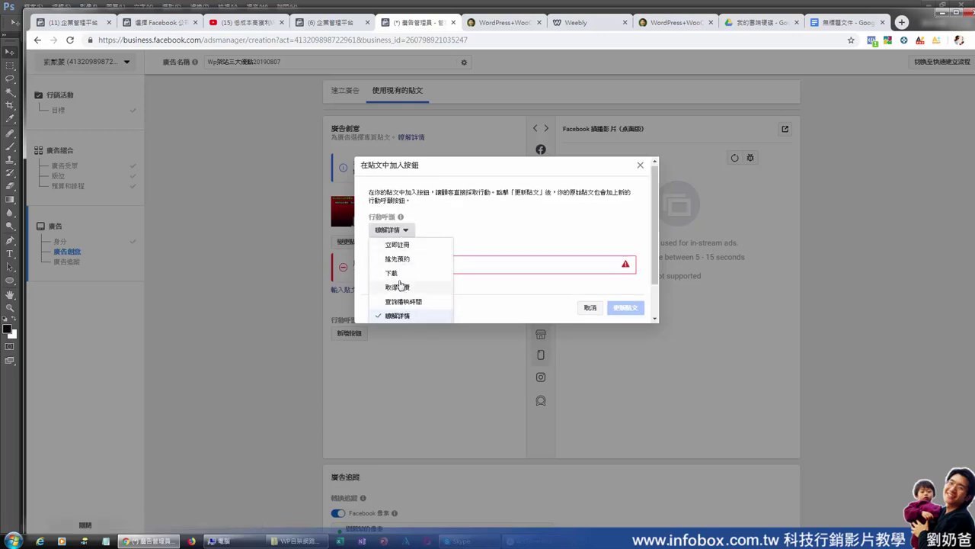
{"action": "left_click", "coordinate": [402, 317]}
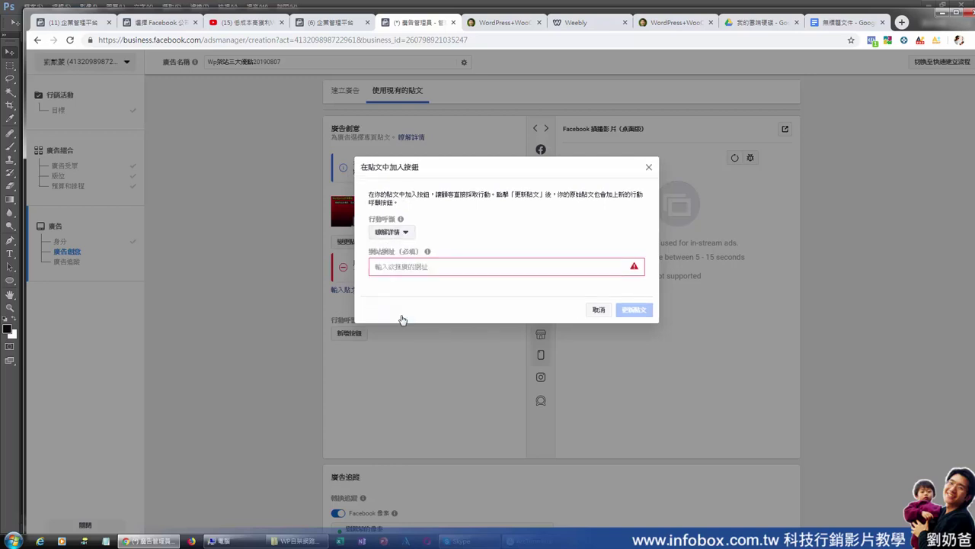
{"action": "left_click", "coordinate": [414, 265]}
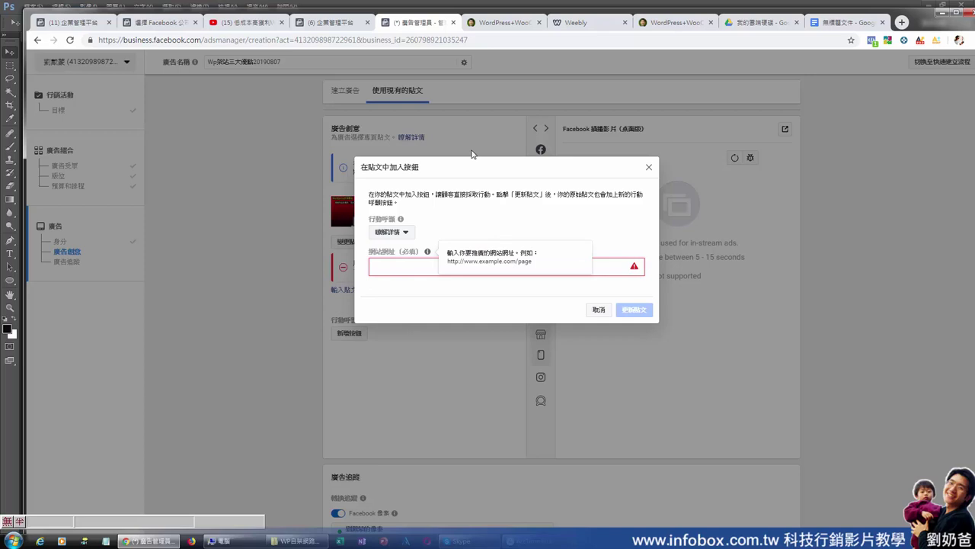
{"action": "left_click", "coordinate": [502, 23]}
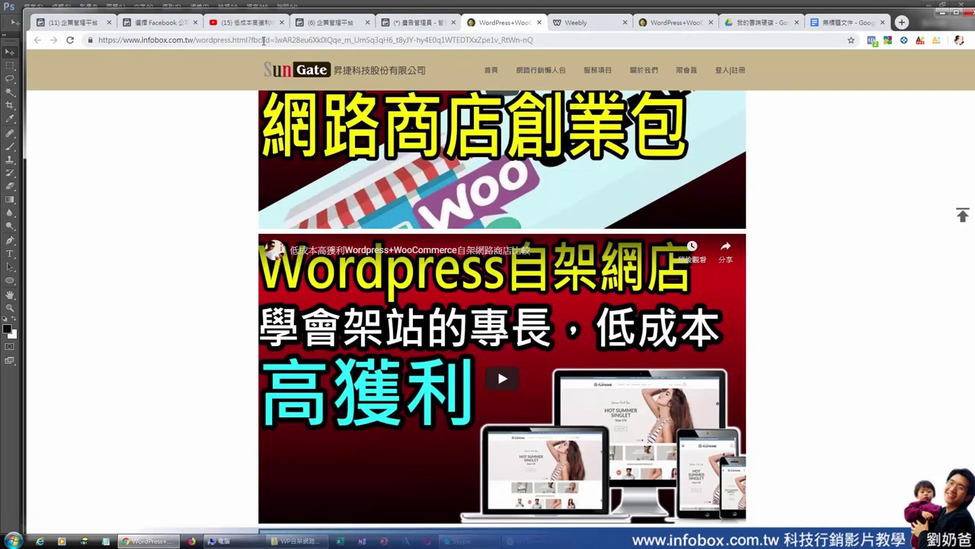
{"action": "left_click_drag", "start_coordinate": [249, 40], "coordinate": [99, 52]}
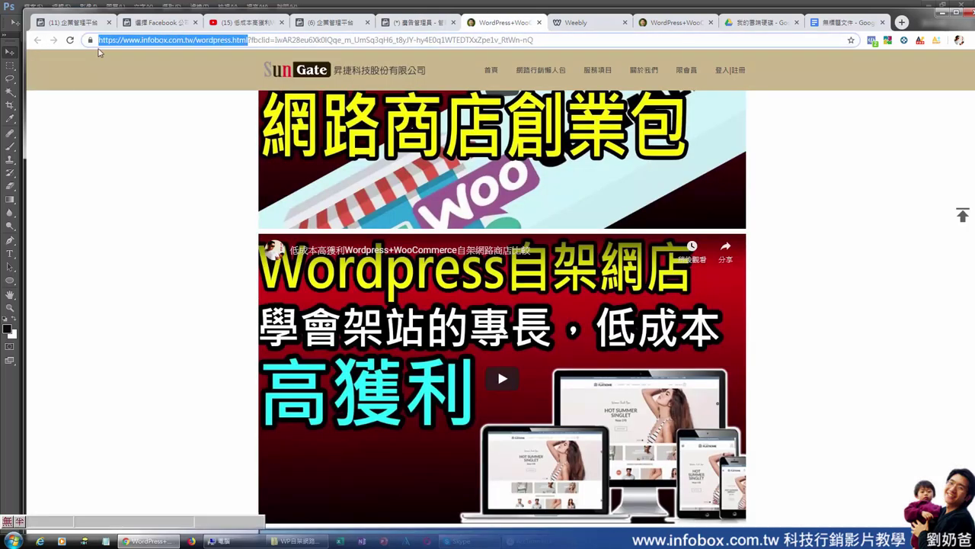
{"action": "right_click", "coordinate": [131, 44]}
{"action": "left_click", "coordinate": [153, 67]}
{"action": "left_click", "coordinate": [412, 23]}
{"action": "right_click", "coordinate": [402, 271]}
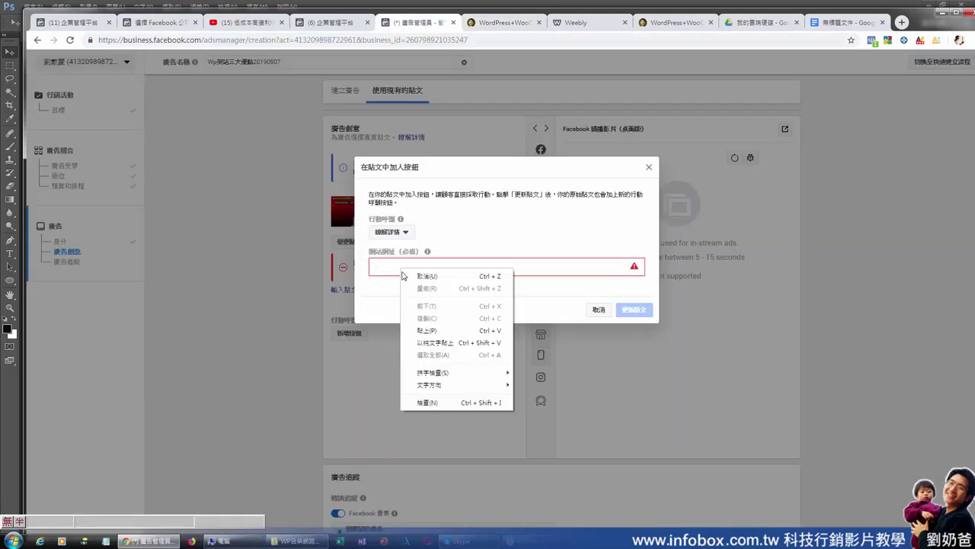
{"action": "left_click", "coordinate": [426, 329]}
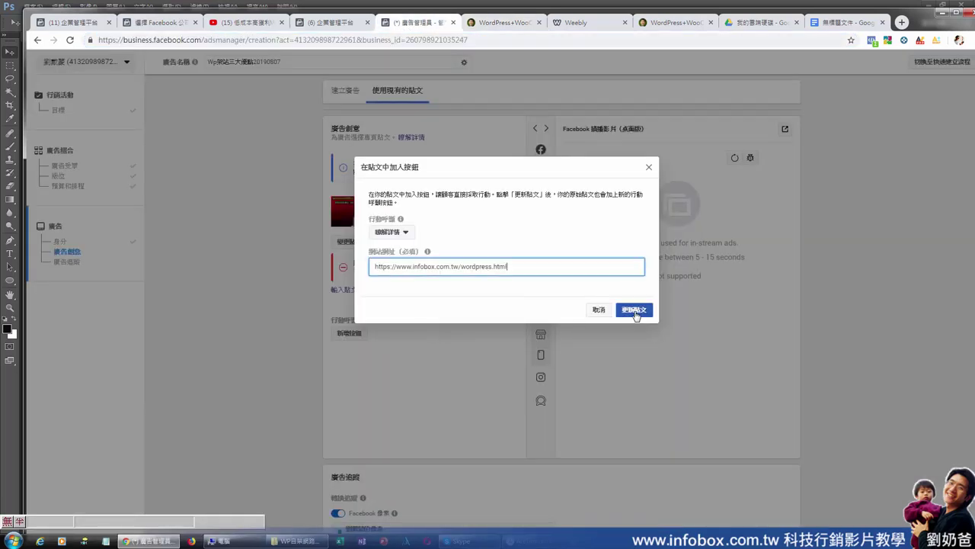
{"action": "left_click", "coordinate": [634, 309]}
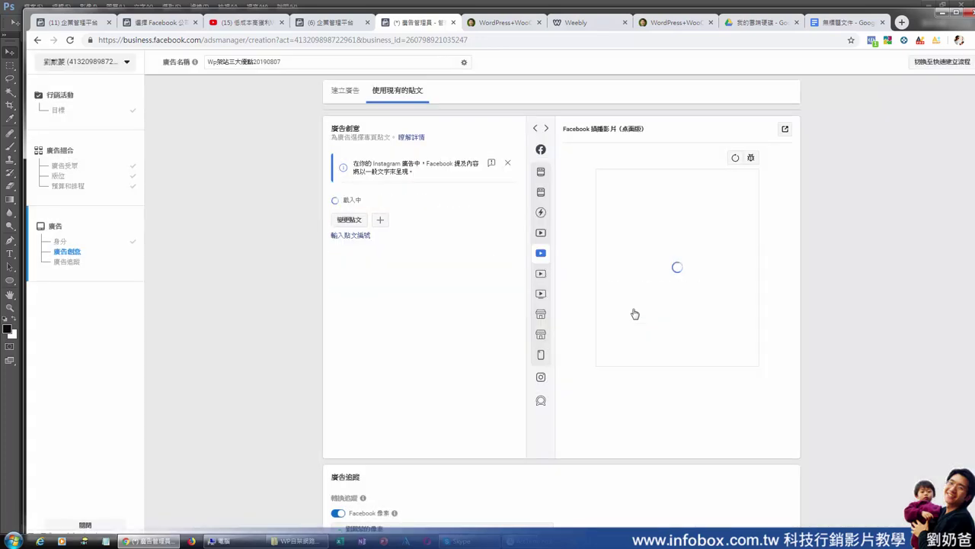
- Check the updated post in the mobile and desktop feed previews, keep the ad tracking settings, and confirm the ad for publishing
{"action": "left_click", "coordinate": [544, 171]}
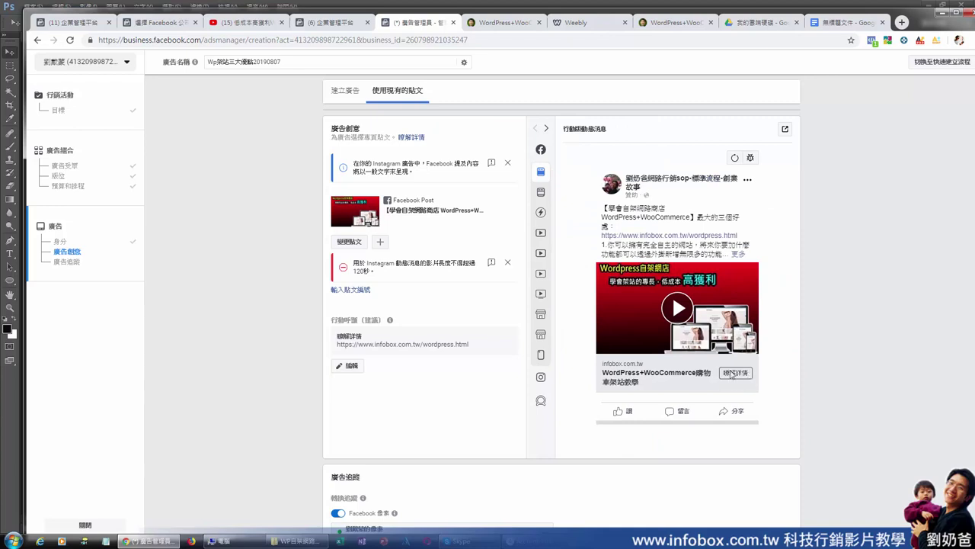
{"action": "left_click", "coordinate": [544, 194]}
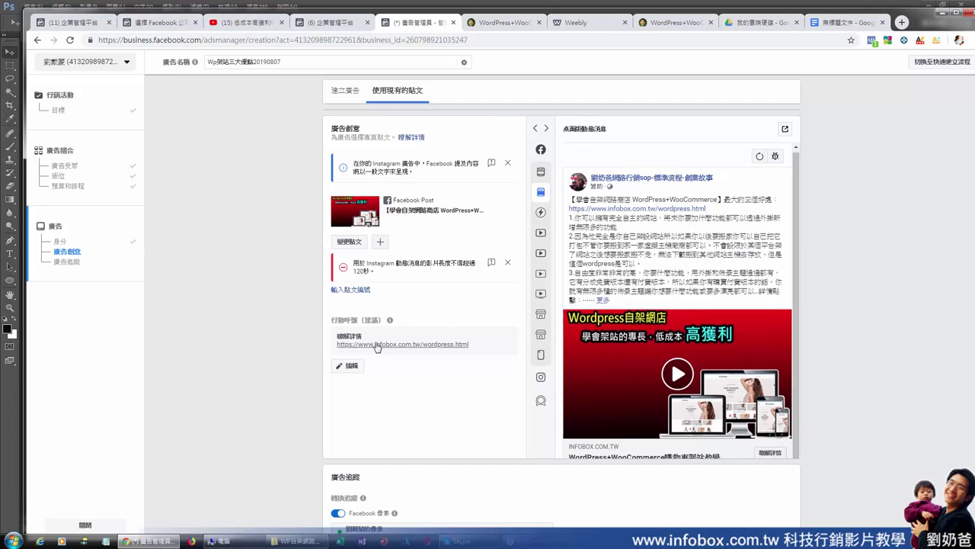
{"action": "scroll", "coordinate": [473, 382], "scroll_direction": "down", "scroll_amount": 2}
{"action": "scroll", "coordinate": [476, 381], "scroll_direction": "down", "scroll_amount": 2}
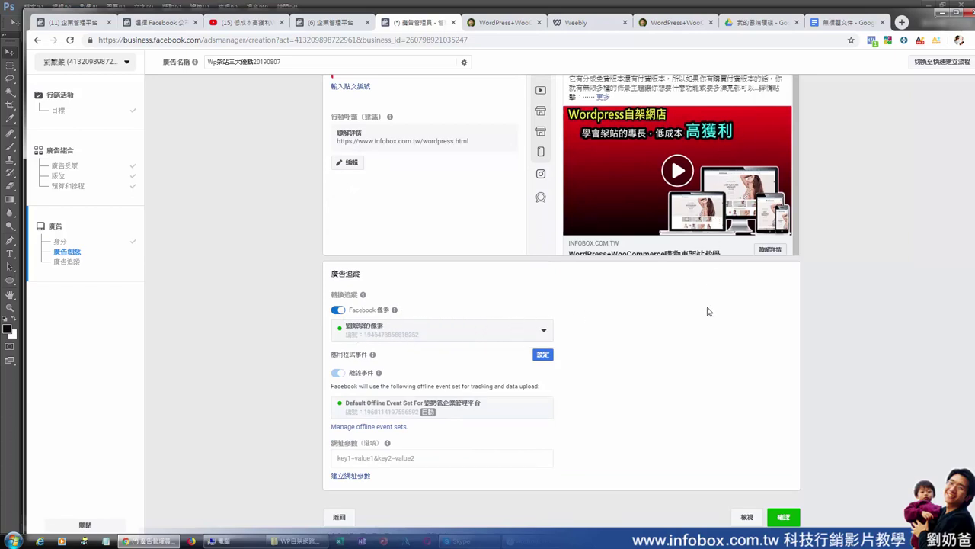
{"action": "scroll", "coordinate": [638, 396], "scroll_direction": "down", "scroll_amount": 1}
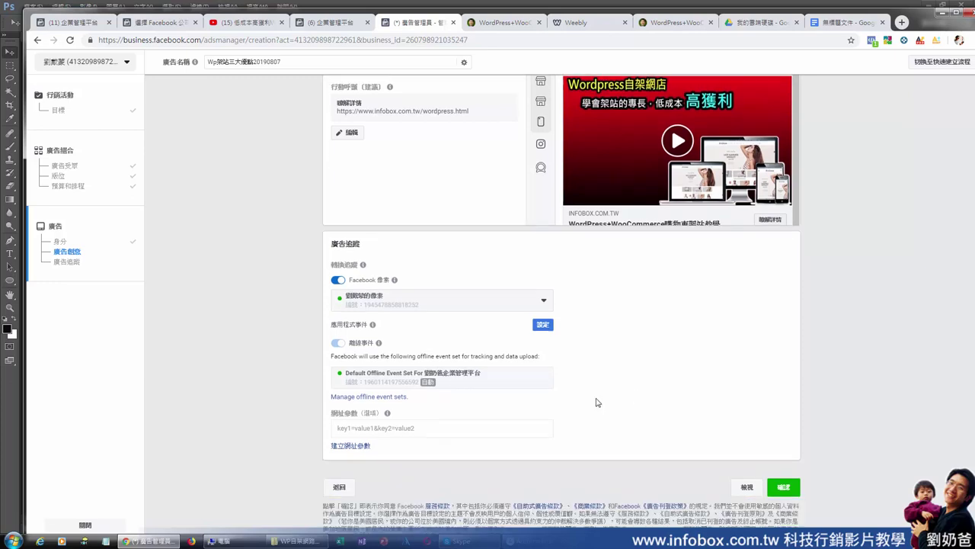
{"action": "left_click", "coordinate": [787, 488]}
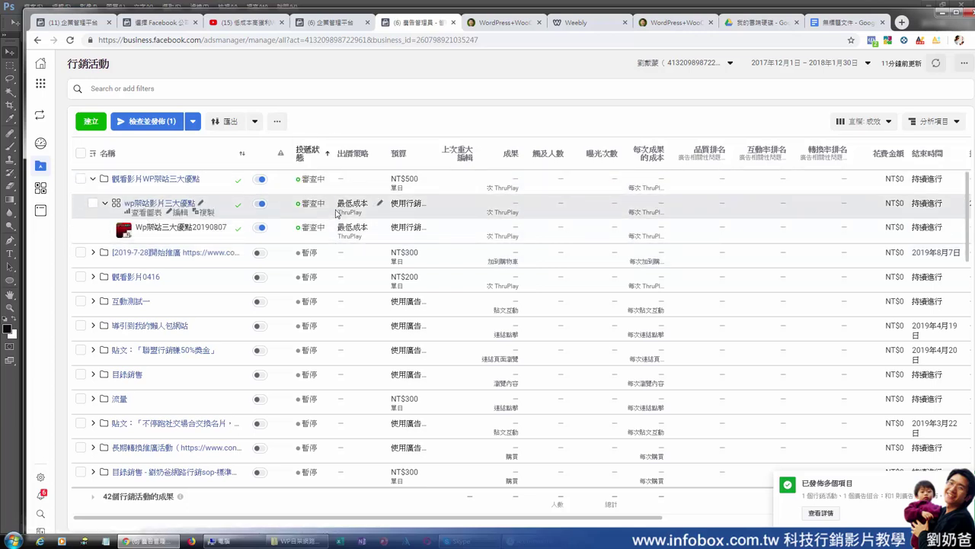
- Return from the campaign list to the Business Manager home page and maximize the browser window
{"action": "mouse_move", "coordinate": [42, 107]}
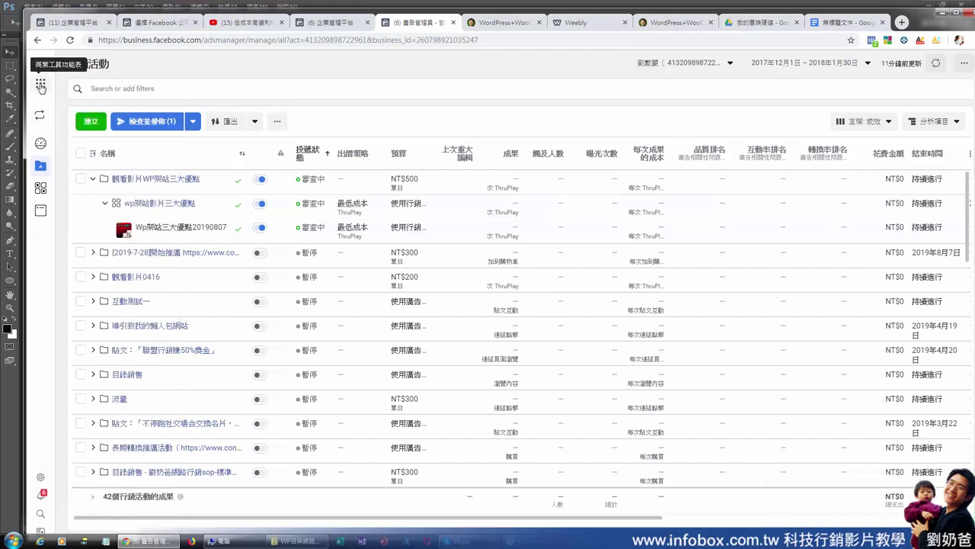
{"action": "left_click", "coordinate": [41, 63]}
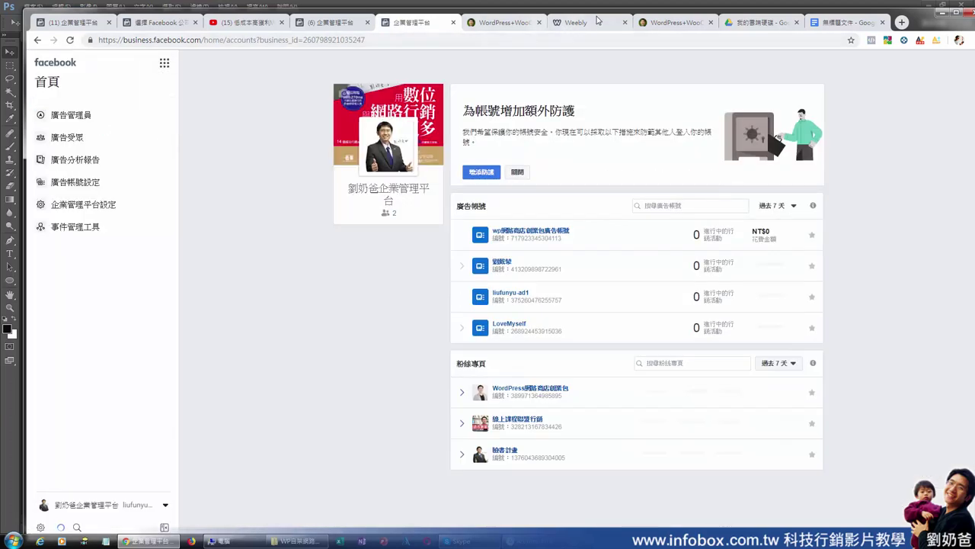
{"action": "double_click", "coordinate": [601, 14]}
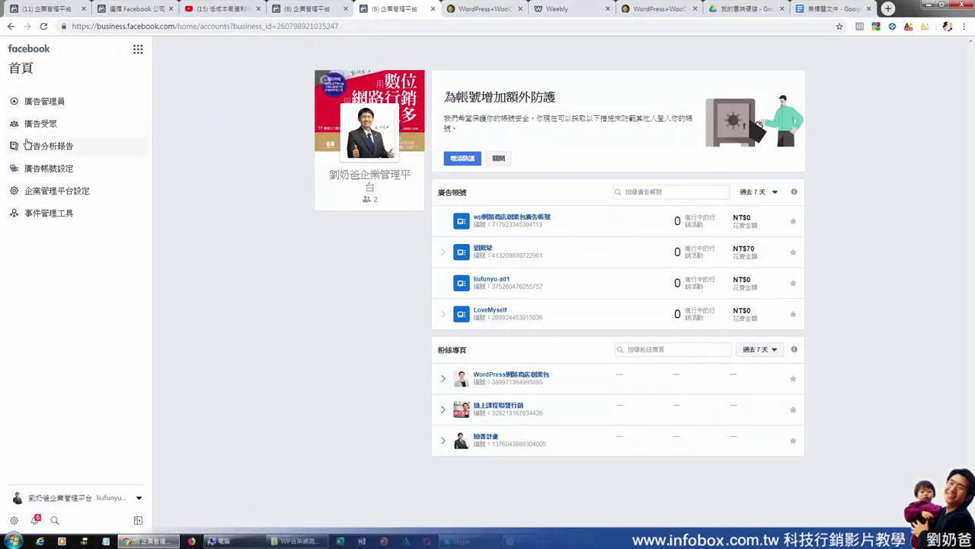
- Expand the business tools menu into the full 探索所有工具 list, look through its tool categories, and close it
{"action": "left_click", "coordinate": [139, 50]}
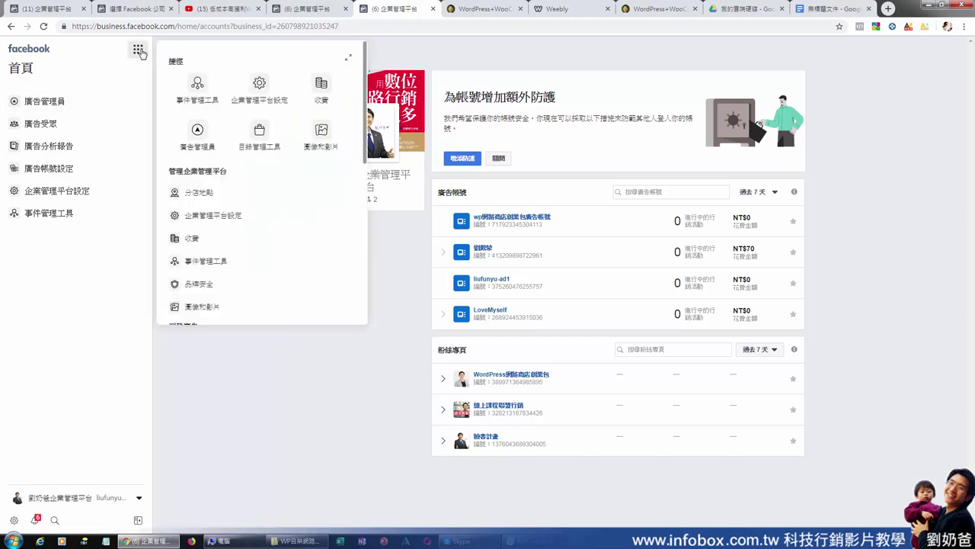
{"action": "left_click", "coordinate": [348, 58]}
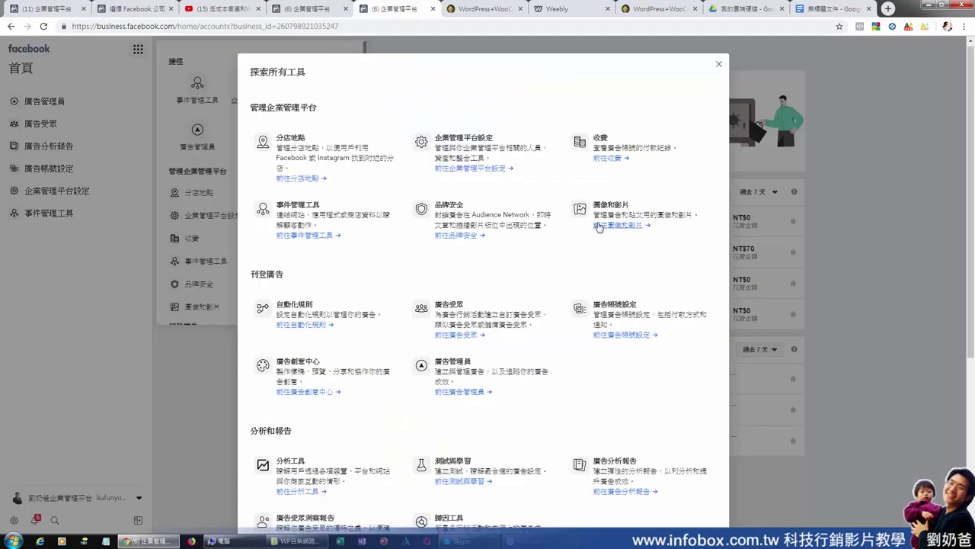
{"action": "scroll", "coordinate": [602, 234], "scroll_direction": "down", "scroll_amount": 4}
{"action": "scroll", "coordinate": [474, 366], "scroll_direction": "up", "scroll_amount": 4}
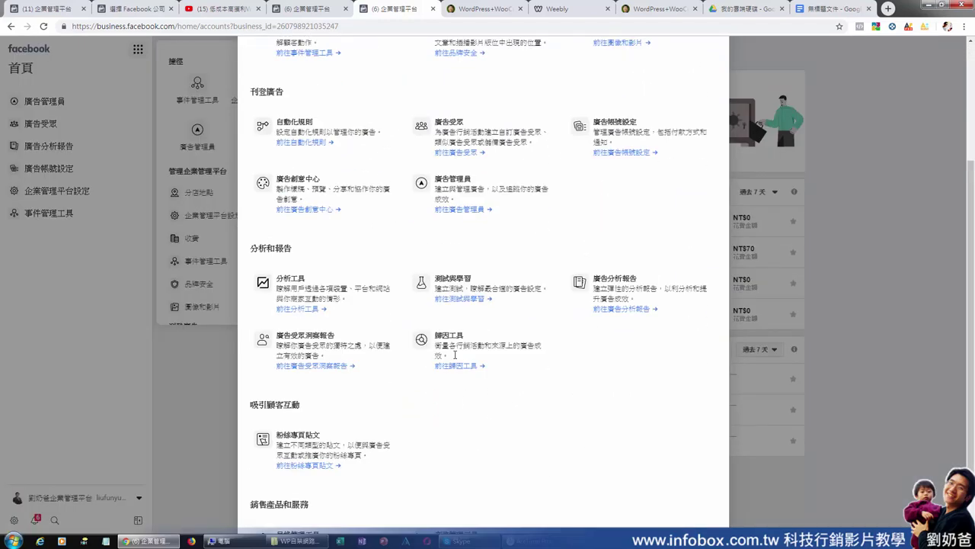
{"action": "left_click", "coordinate": [719, 67]}
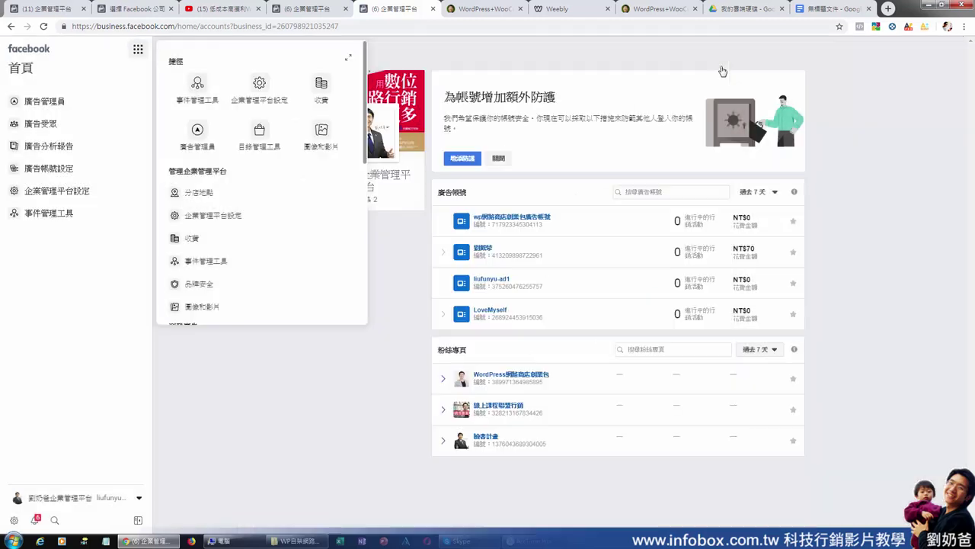
{"action": "left_click", "coordinate": [719, 55]}
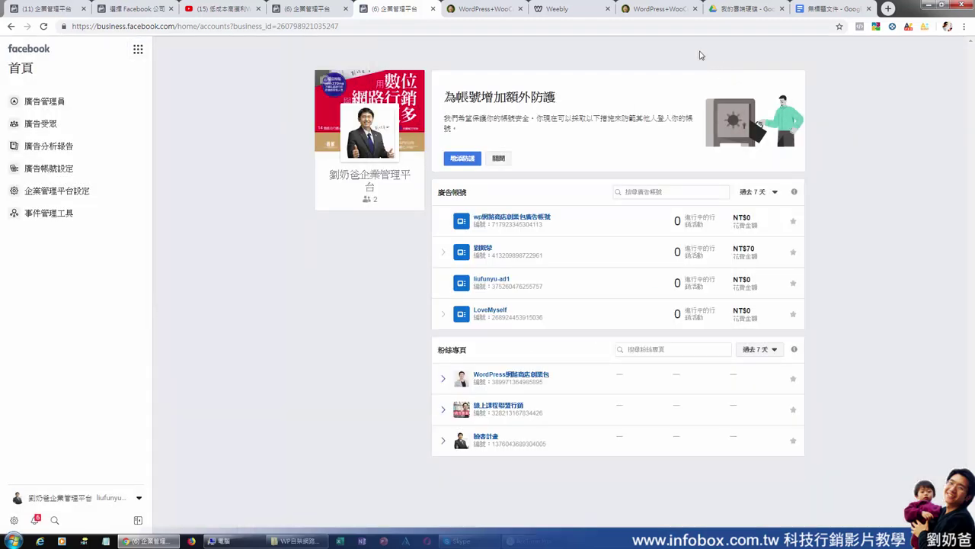
{"action": "left_click", "coordinate": [317, 11]}
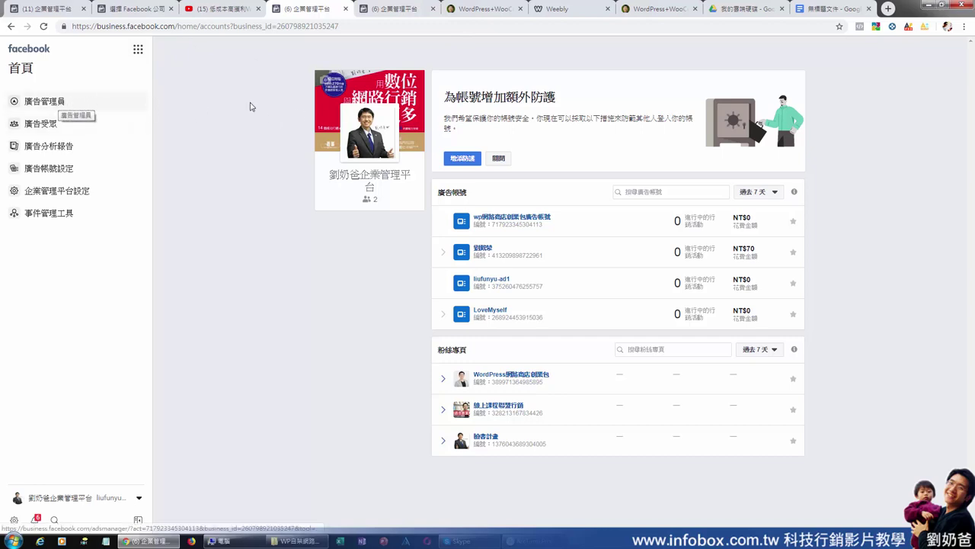
{"action": "left_click", "coordinate": [291, 27]}
{"action": "type", "text": "fa"}
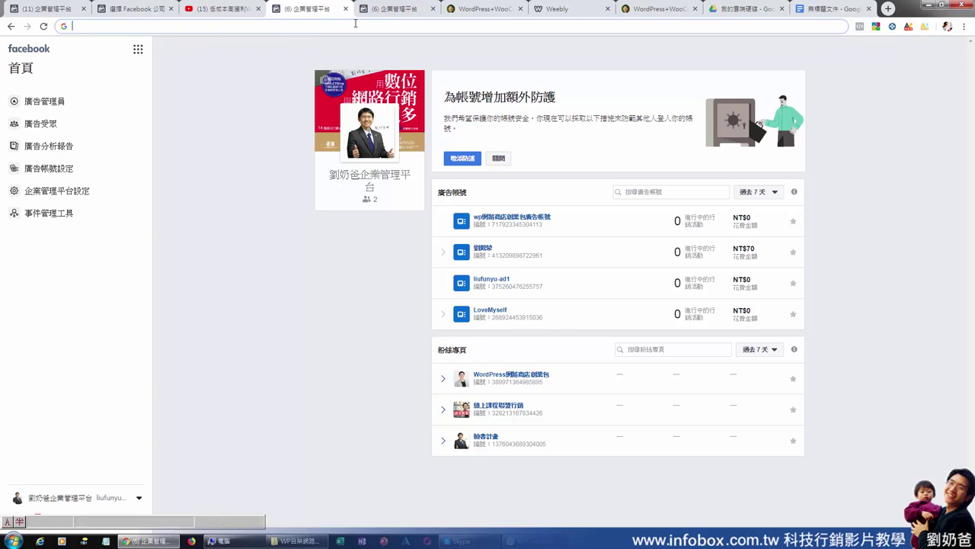
{"action": "key", "text": "Return"}
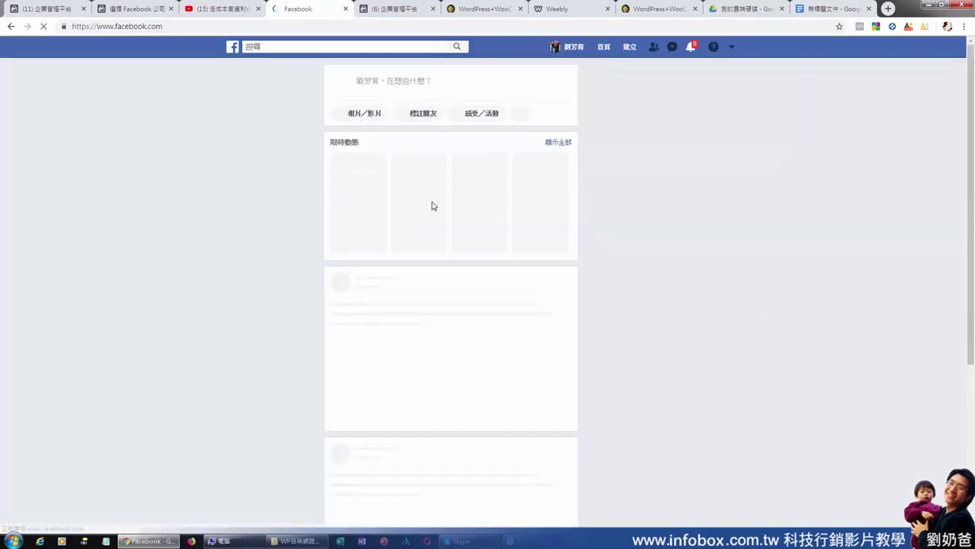
- Check the latest Facebook notifications and close the notification list
{"action": "left_click", "coordinate": [693, 48]}
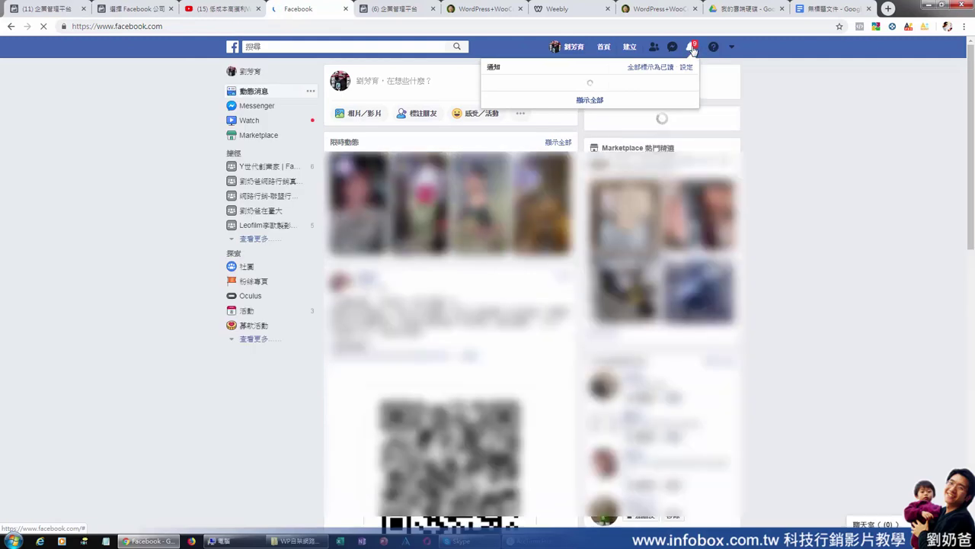
{"action": "left_click", "coordinate": [692, 48]}
{"action": "left_click", "coordinate": [692, 48]}
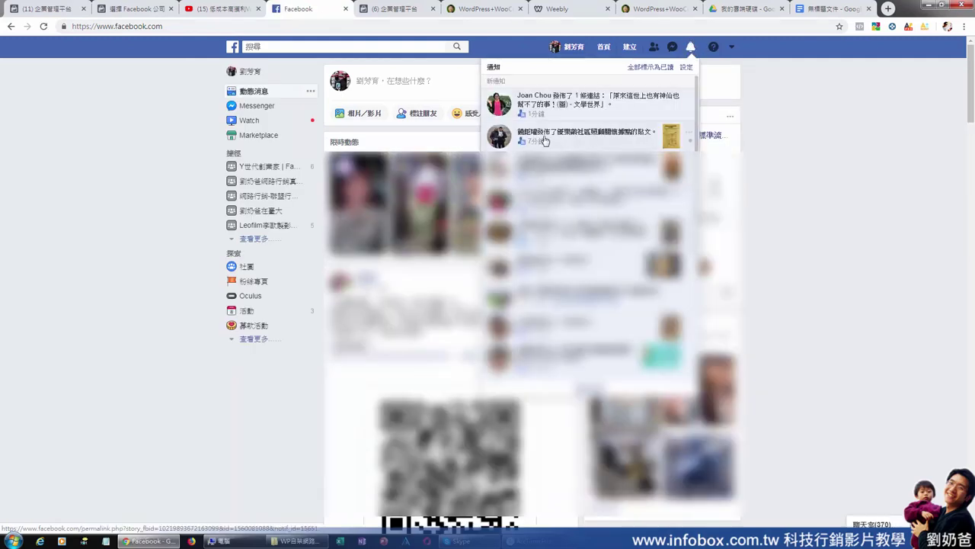
{"action": "left_click", "coordinate": [692, 48]}
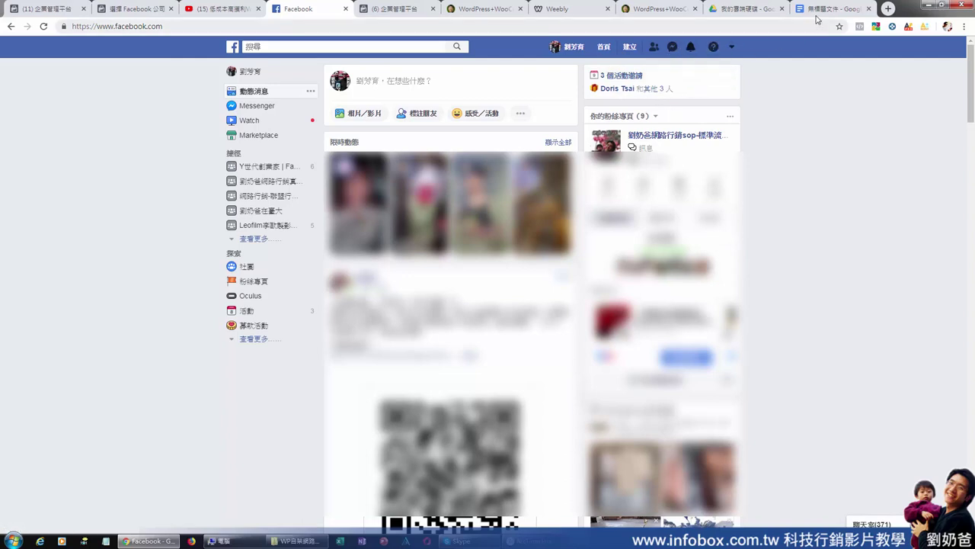
{"action": "left_click", "coordinate": [137, 10]}
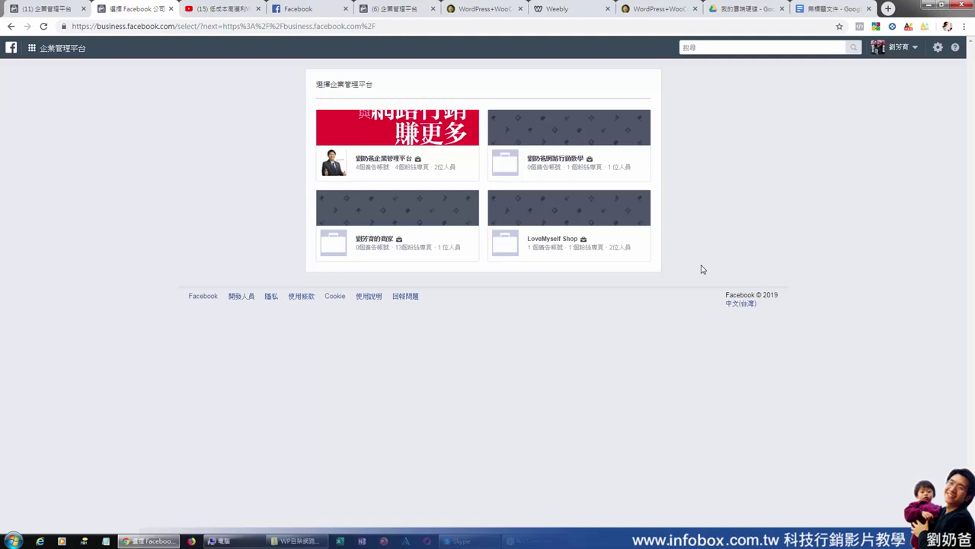
{"action": "left_click", "coordinate": [659, 9]}
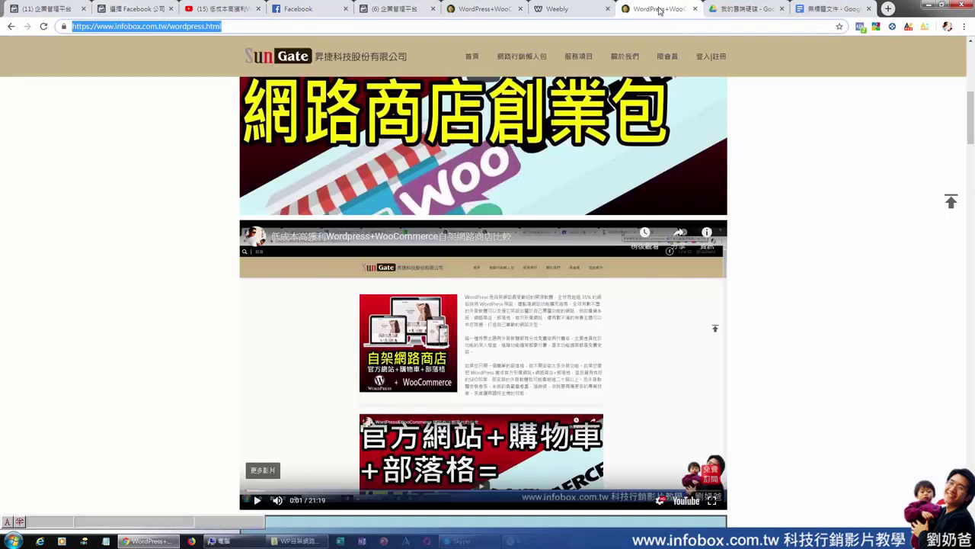
{"action": "left_click", "coordinate": [514, 57]}
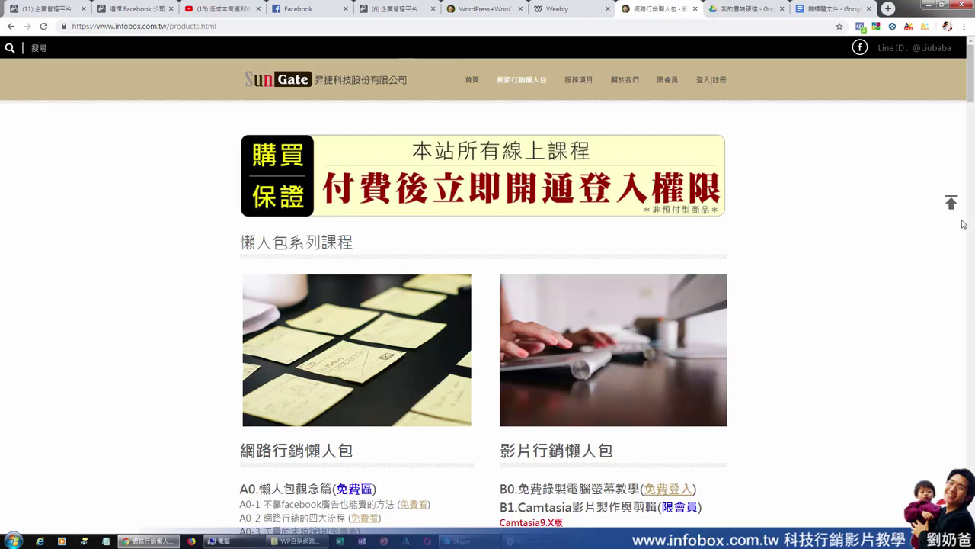
{"action": "left_click_drag", "start_coordinate": [971, 113], "coordinate": [957, 68]}
{"action": "left_click_drag", "start_coordinate": [94, 27], "coordinate": [167, 27]}
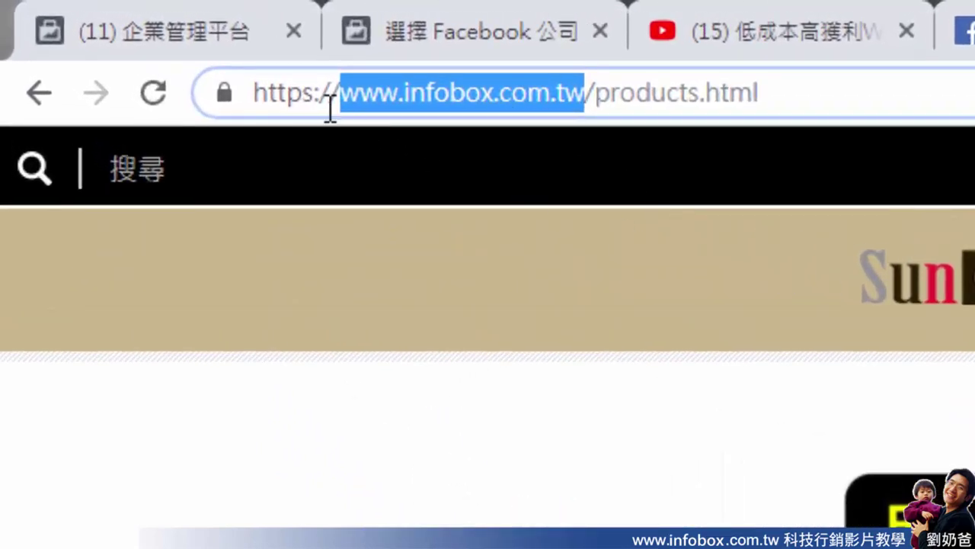